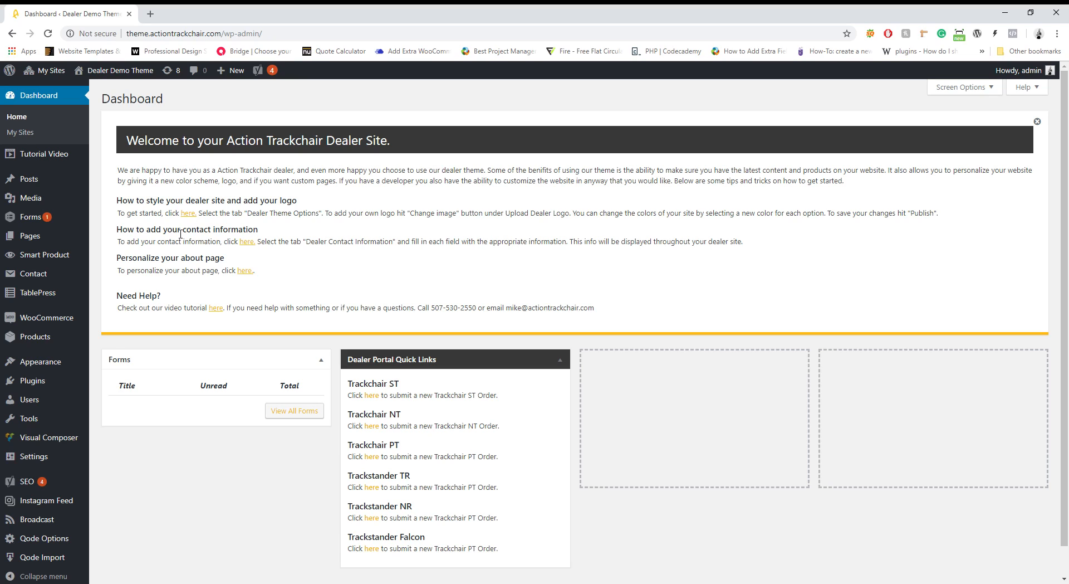
Open the site Customizer and its Dealer Theme Options section for logo and colour settings
click(187, 213)
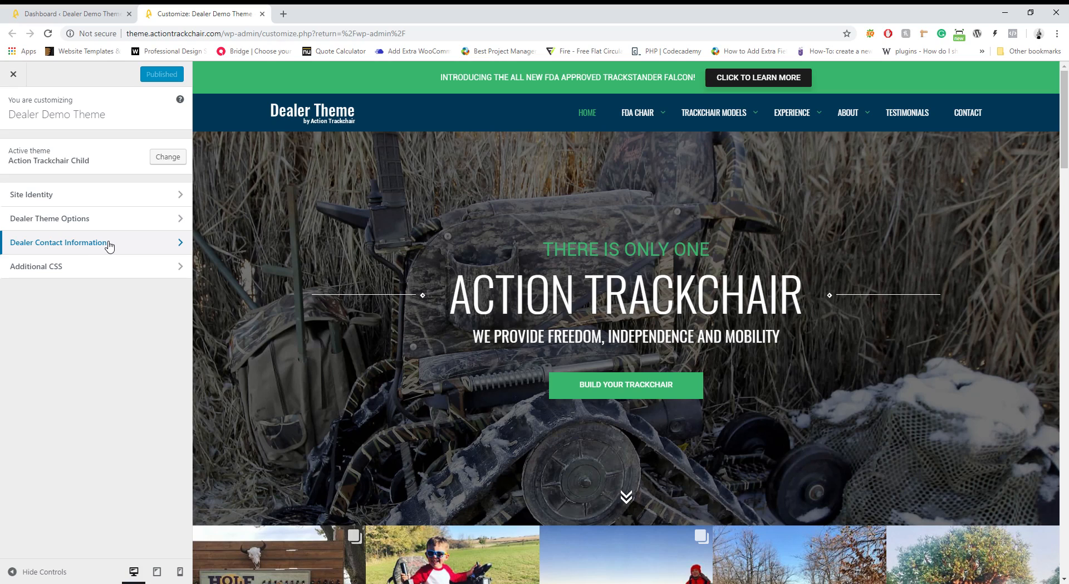
click(161, 218)
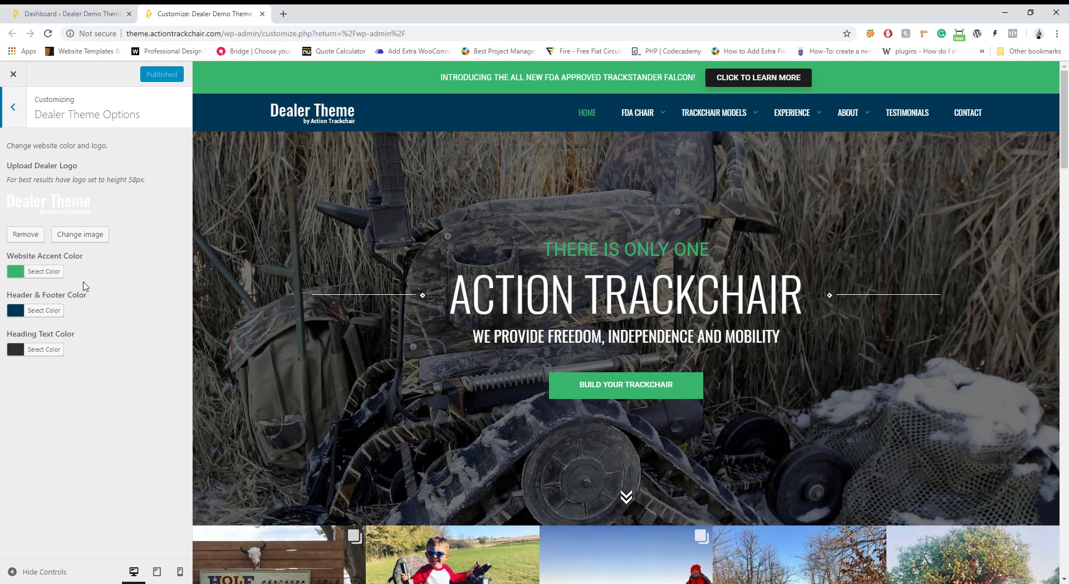
Change the website accent colour from green to teal #39baaf and publish it
click(46, 275)
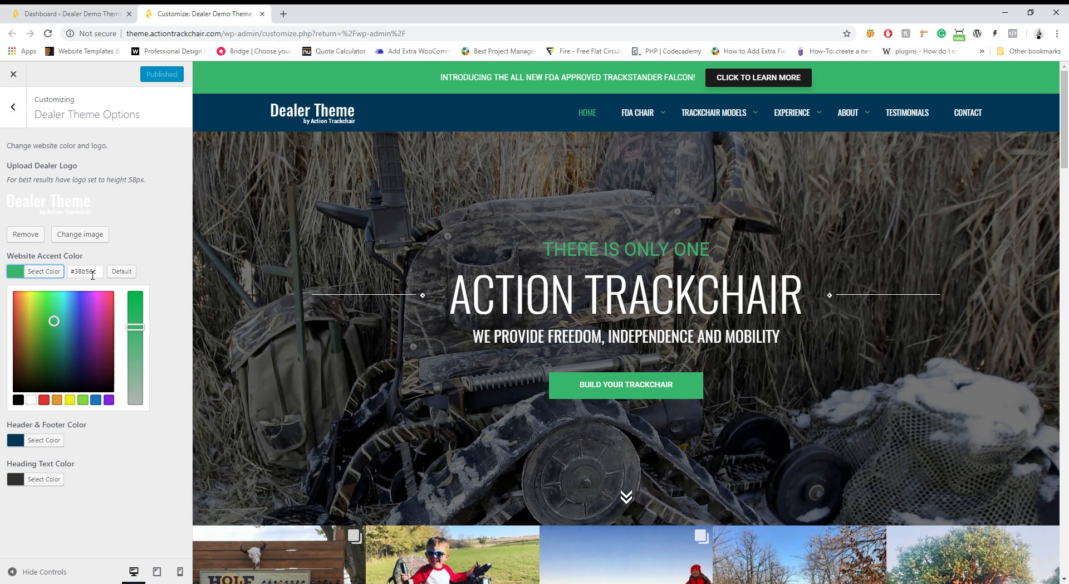
drag(58, 318, 63, 319)
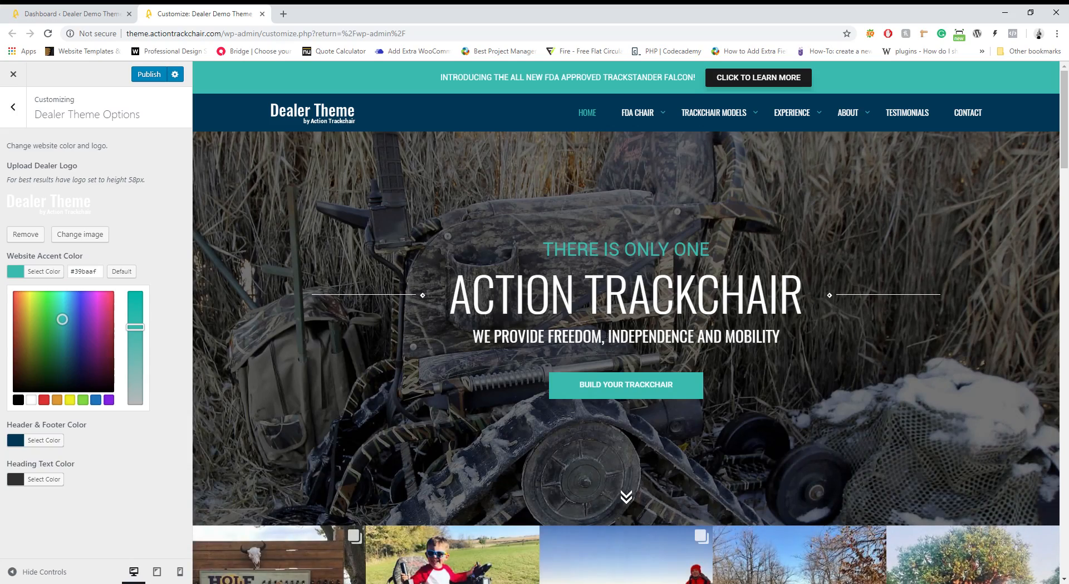
click(156, 76)
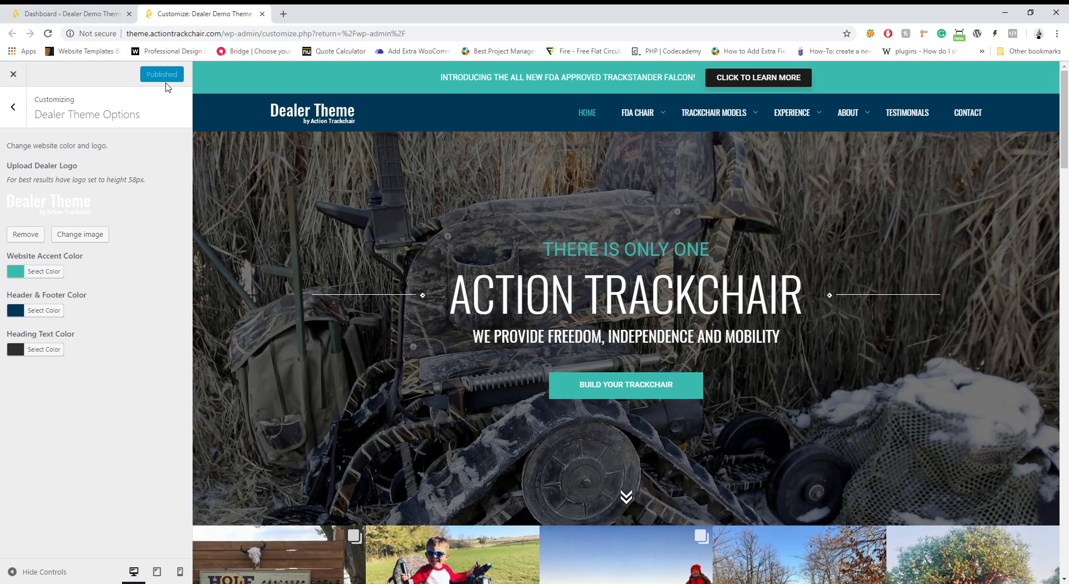
Leave the Customizer, check the live homepage, and return to the dashboard
click(13, 74)
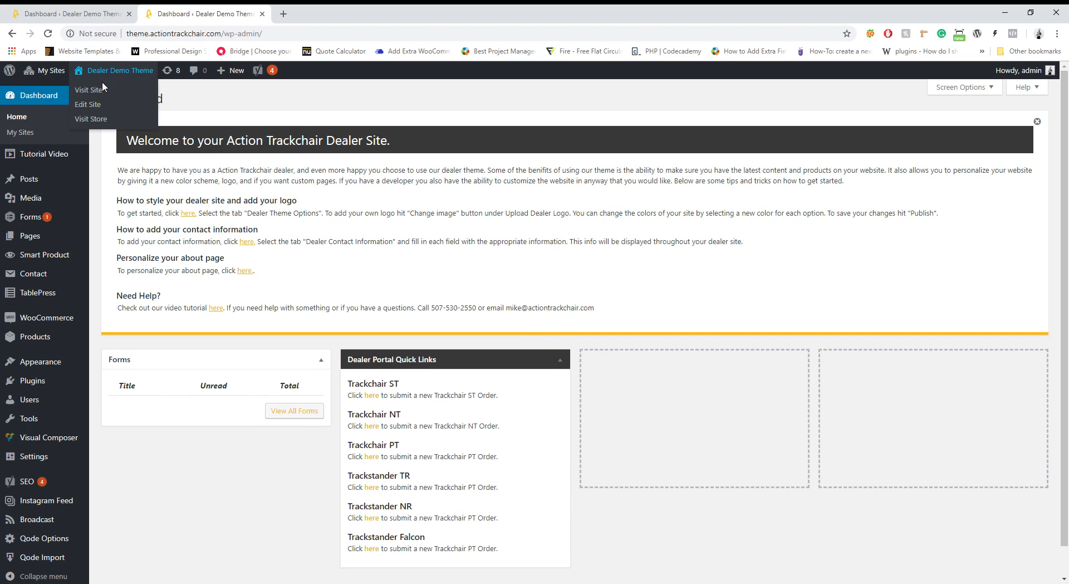
click(103, 89)
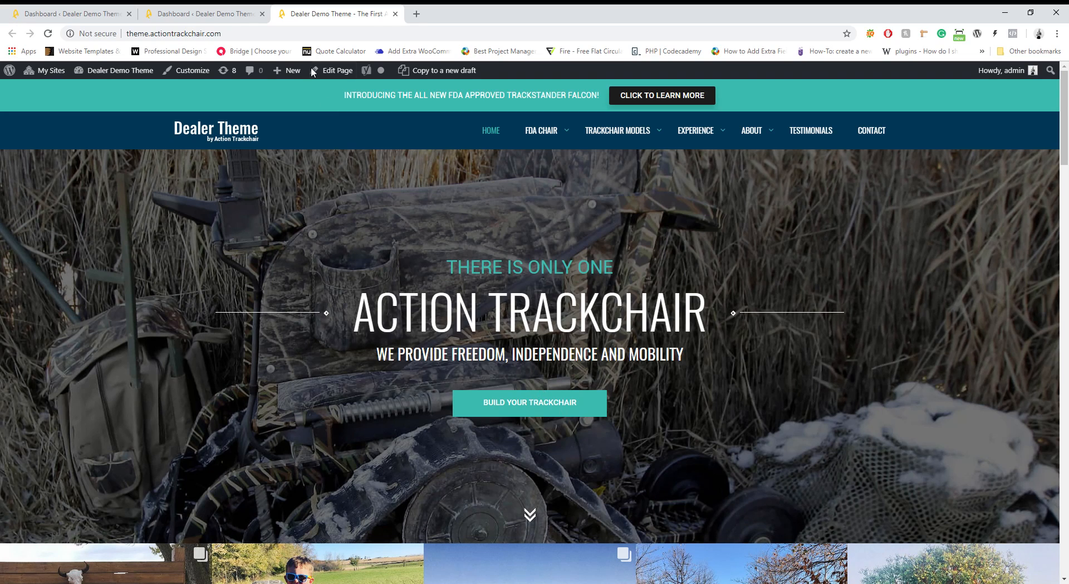
click(395, 14)
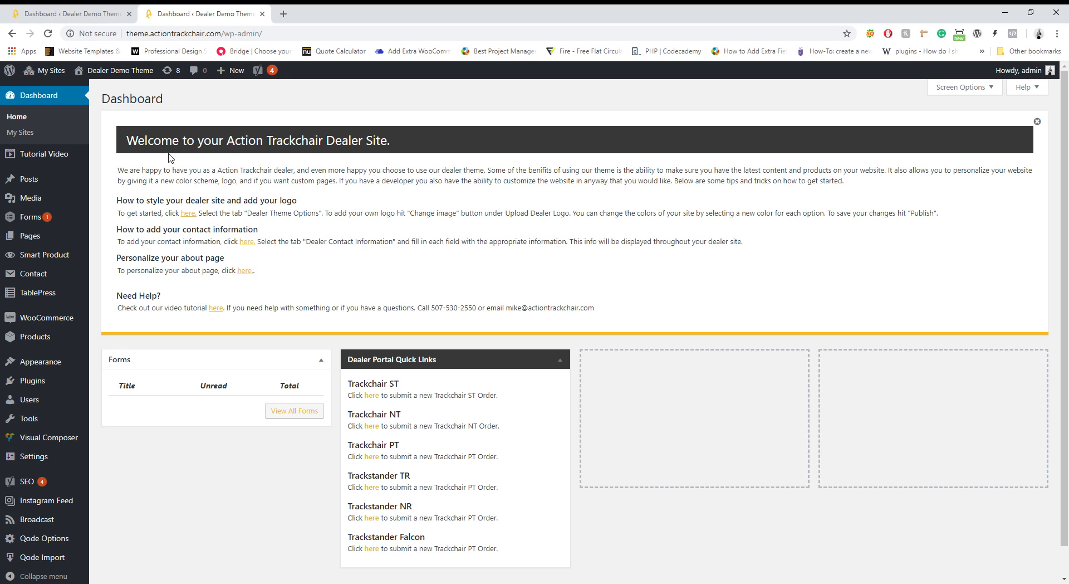
Replace the placeholder in Dealer Contact Information with the dealer's street address, preview Contact, and publish
click(250, 241)
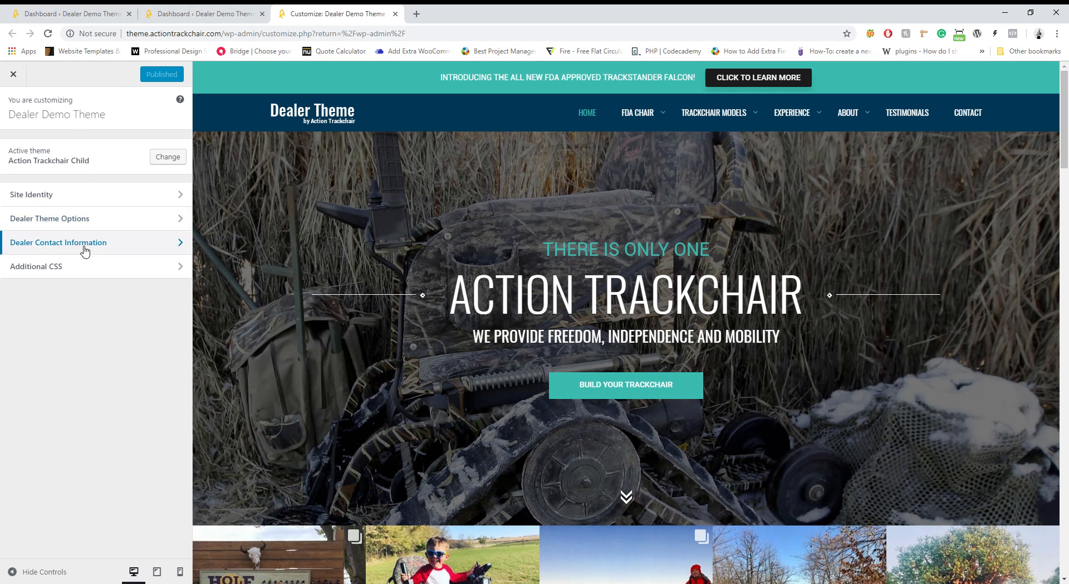
click(49, 245)
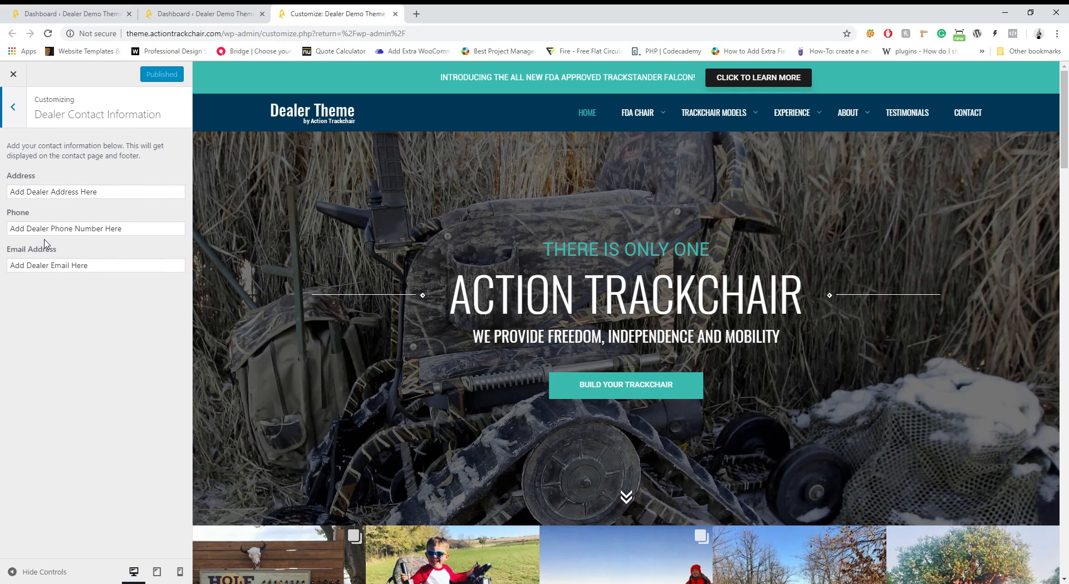
triple_click(119, 196)
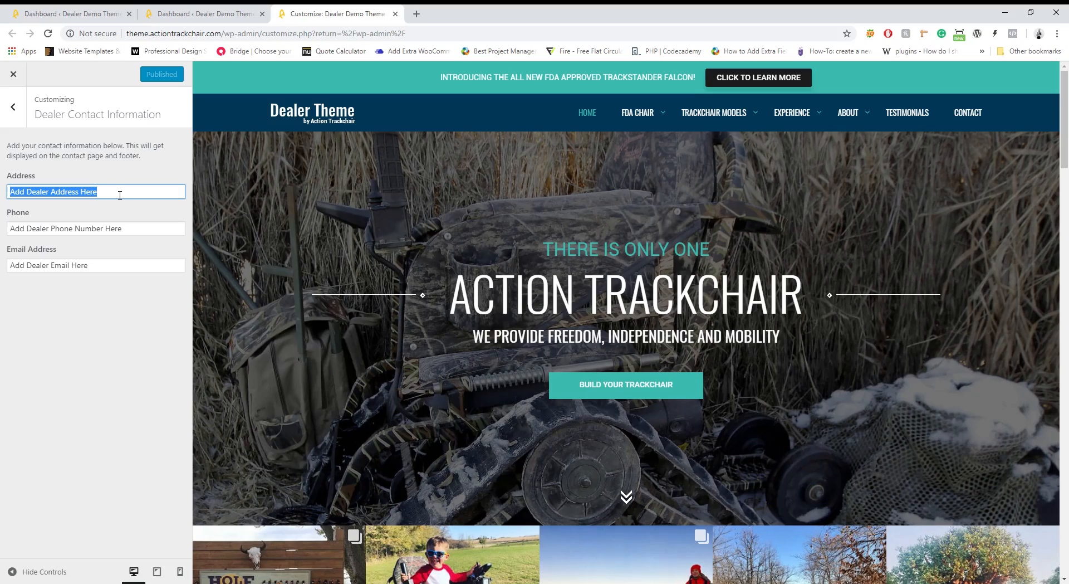
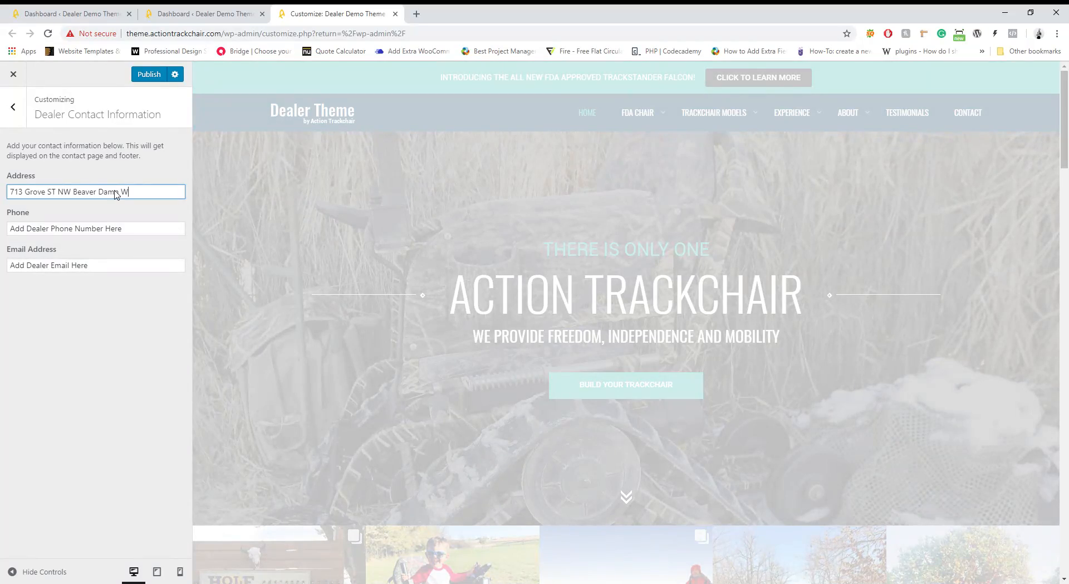
scroll(341, 386, down, 15)
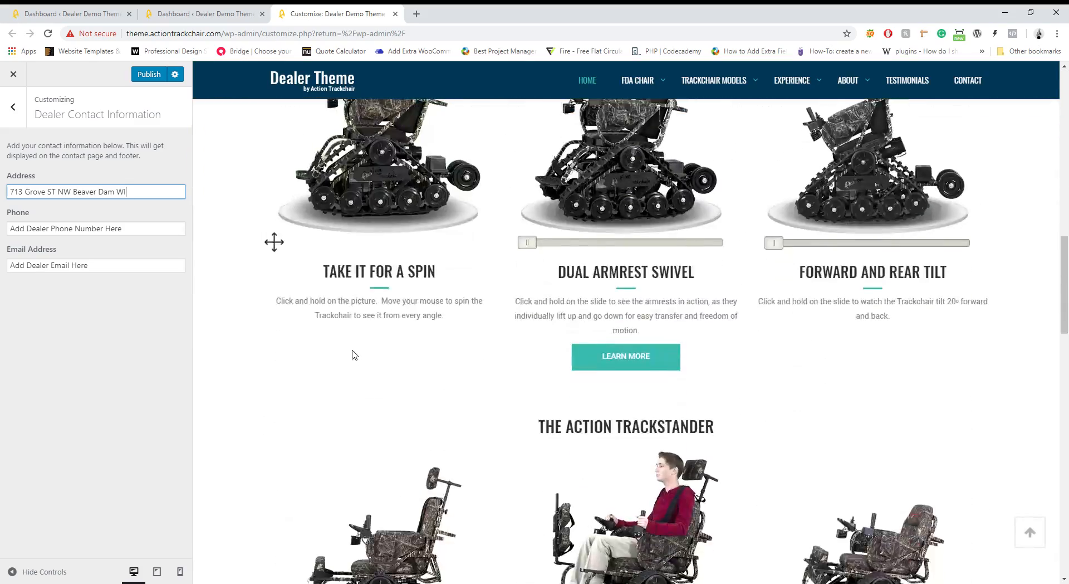
scroll(354, 355, down, 10)
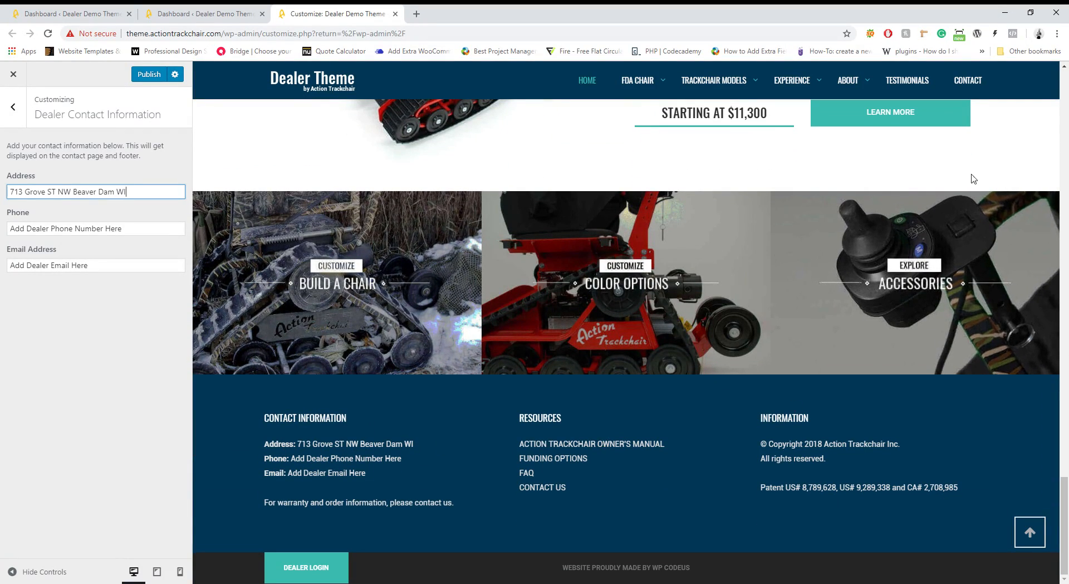
click(970, 84)
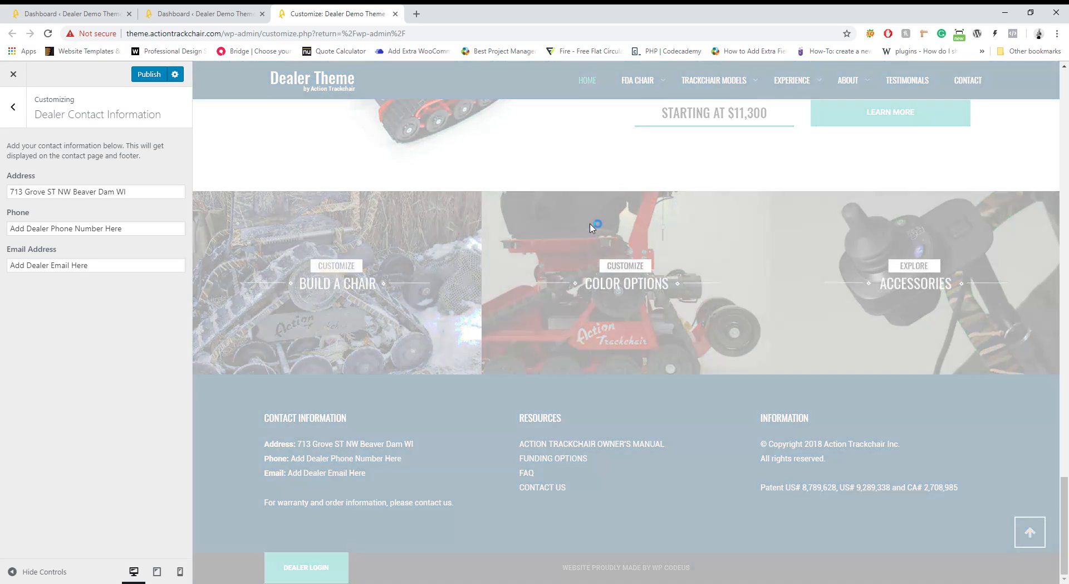
scroll(504, 267, down, 1)
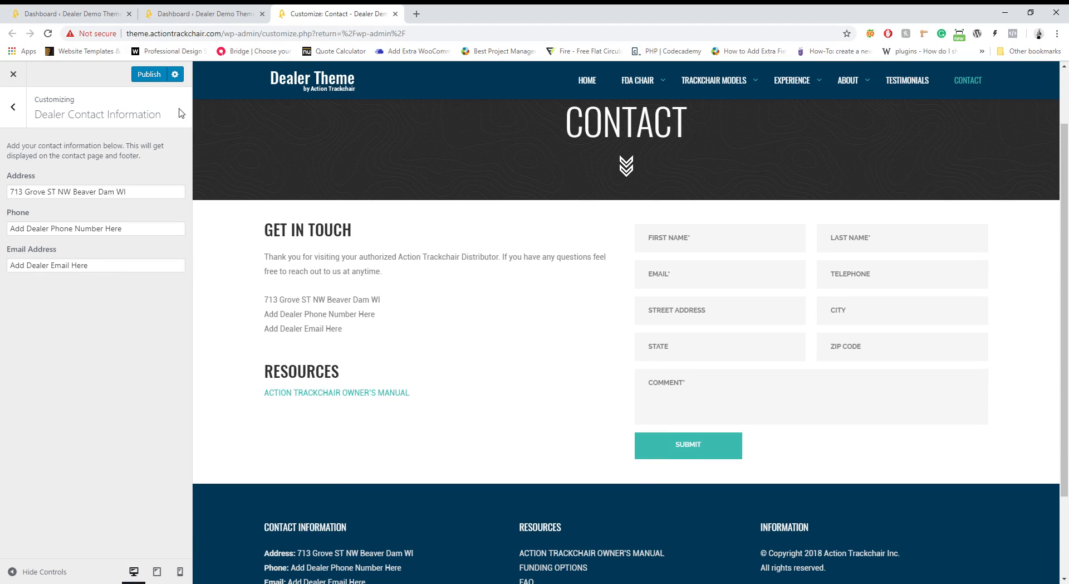
click(166, 80)
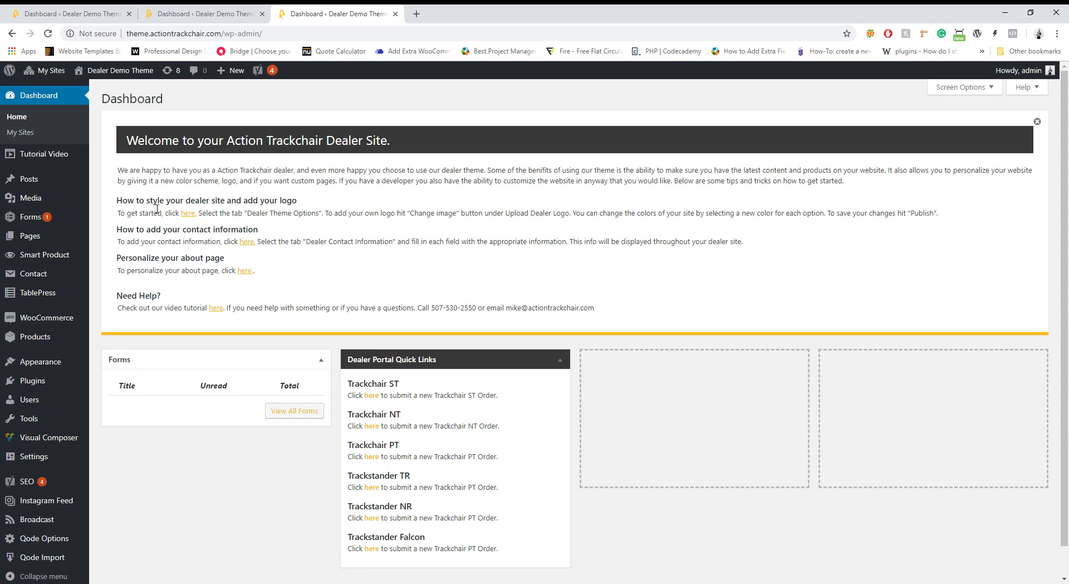
Find the About us page via All Pages and the live site, then open it in Visual Composer
click(122, 88)
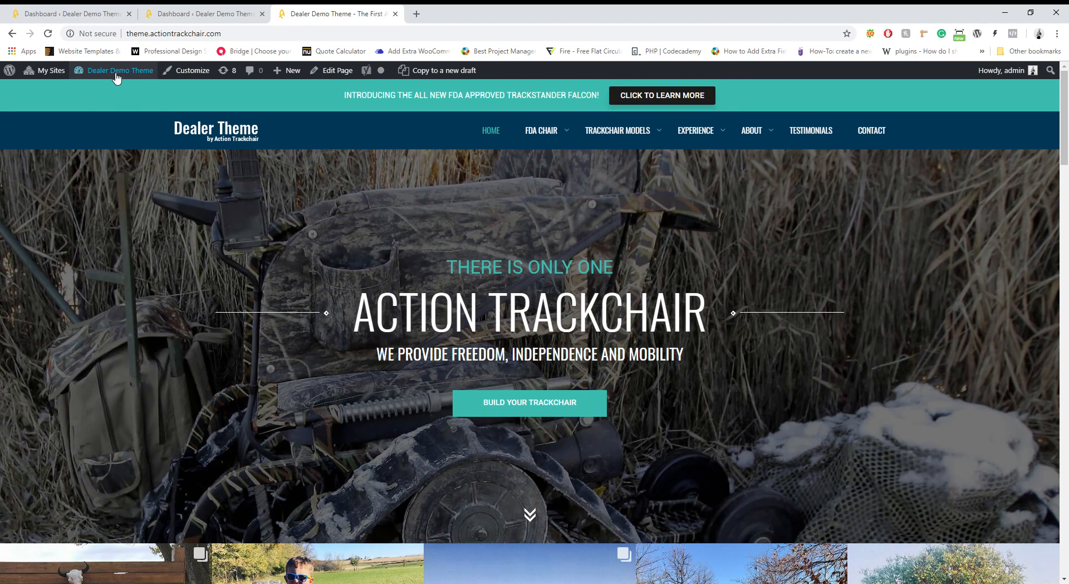
click(110, 93)
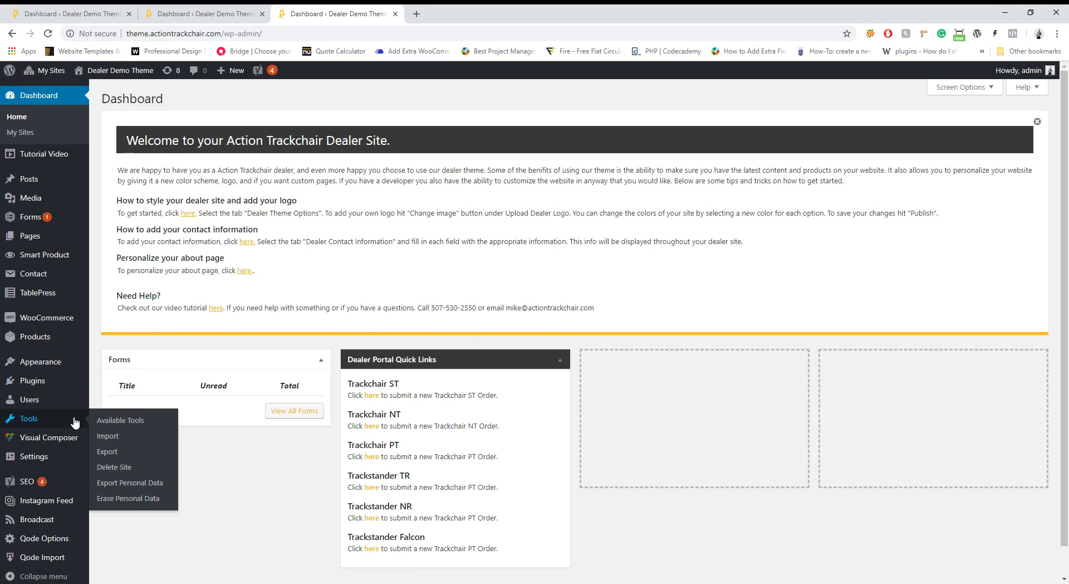
click(115, 243)
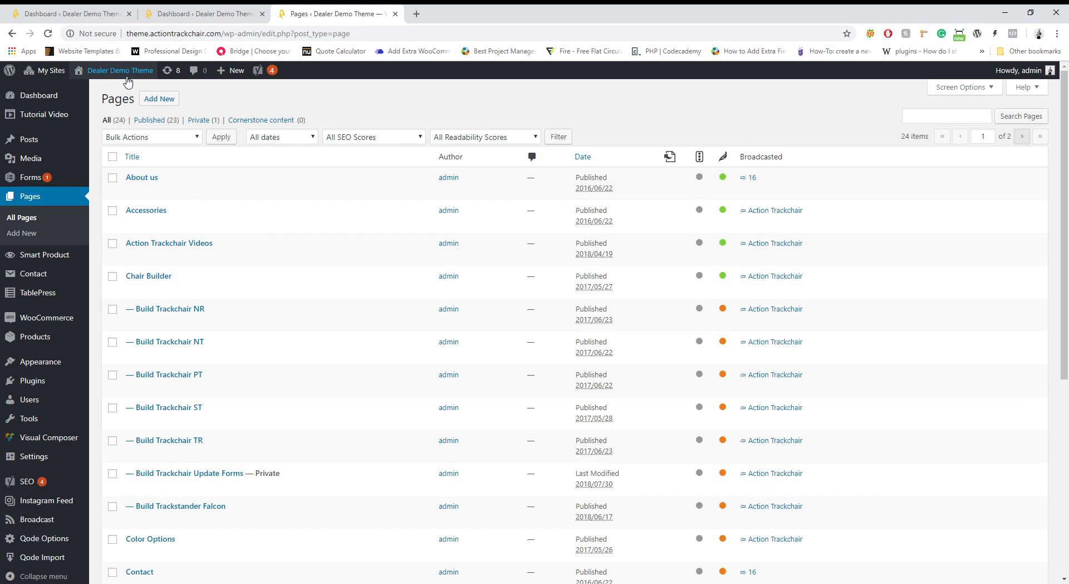
mouse_move(124, 73)
click(100, 93)
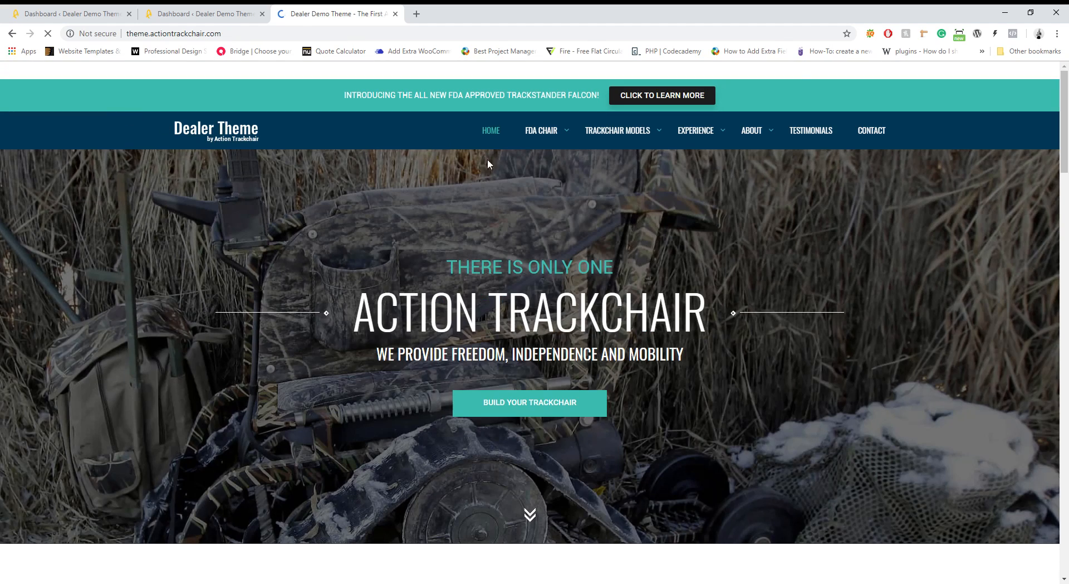
click(760, 139)
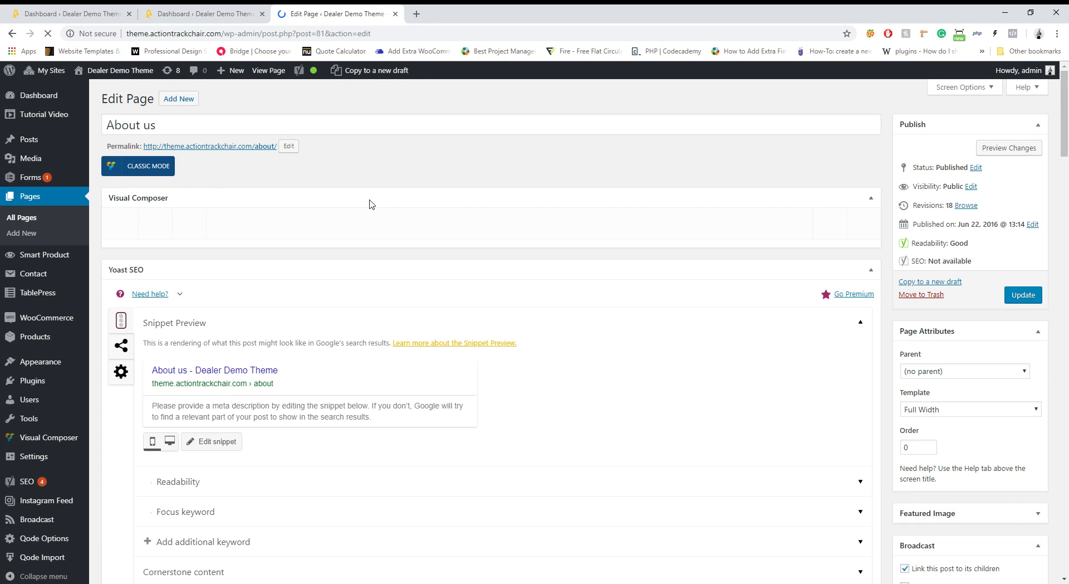
mouse_move(490, 390)
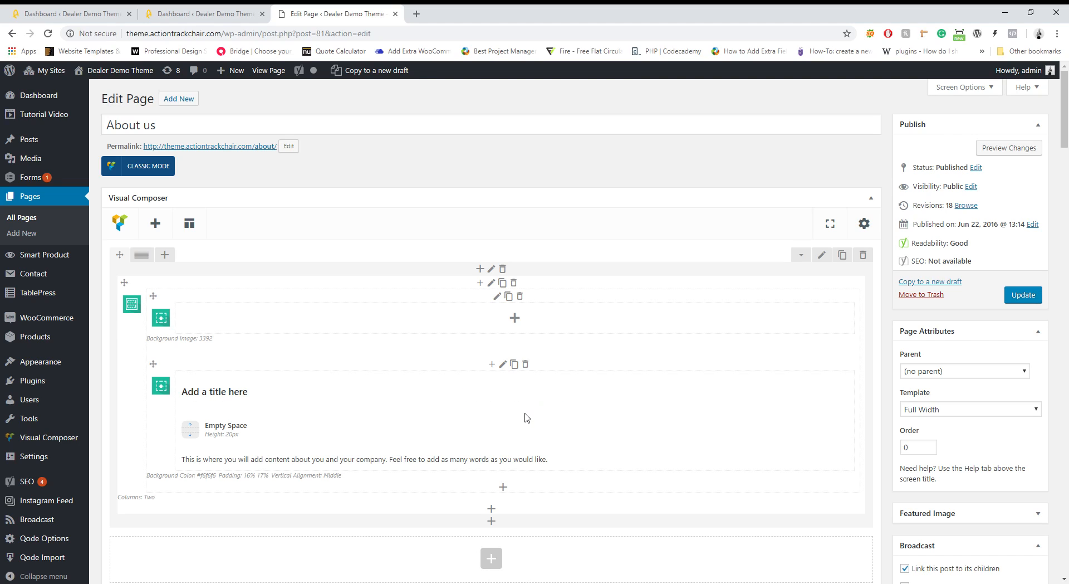
Change the About us heading text block to 'This is a title' and re-save the paragraph block
click(525, 394)
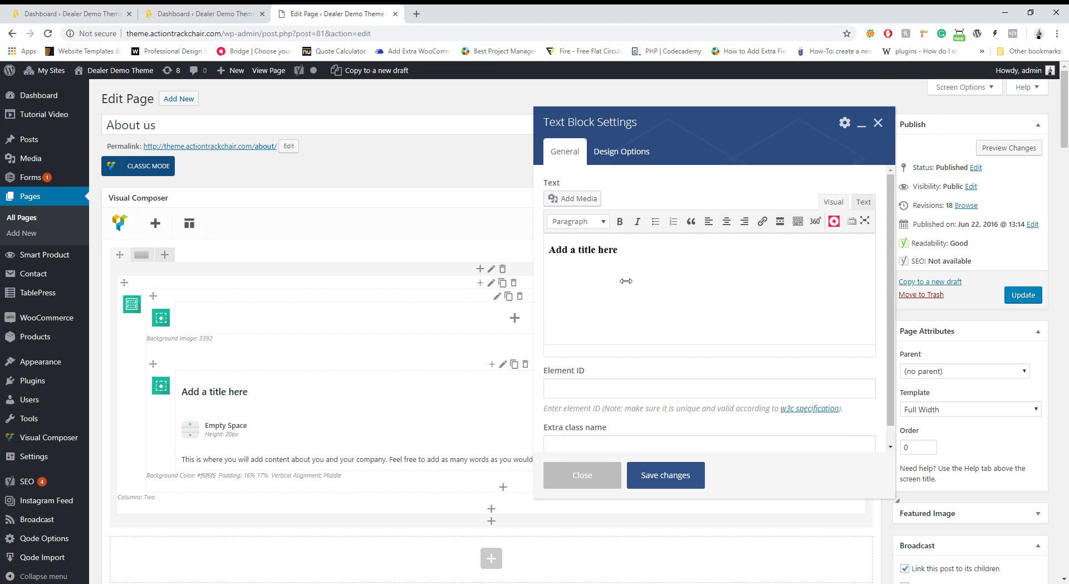
double_click(606, 254)
triple_click(606, 254)
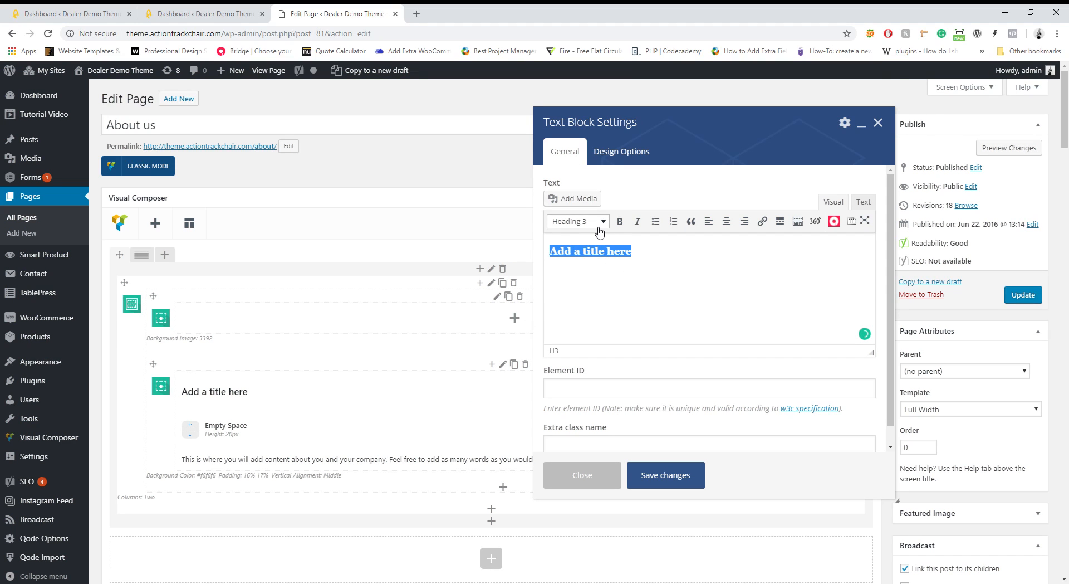
text(THis)
key(BackSpace)
key(BackSpace)
text(his is a title)
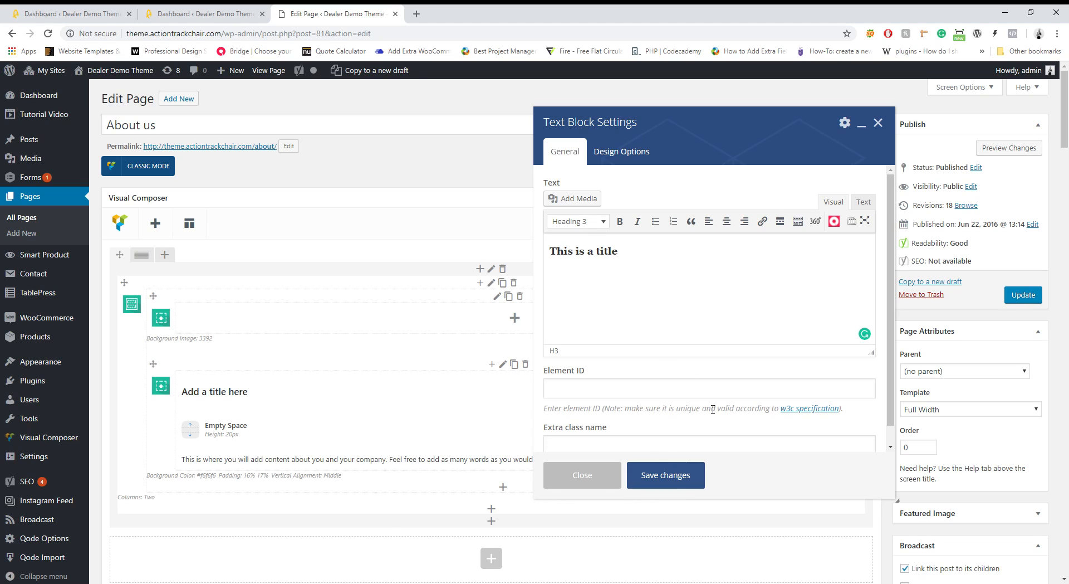
click(677, 484)
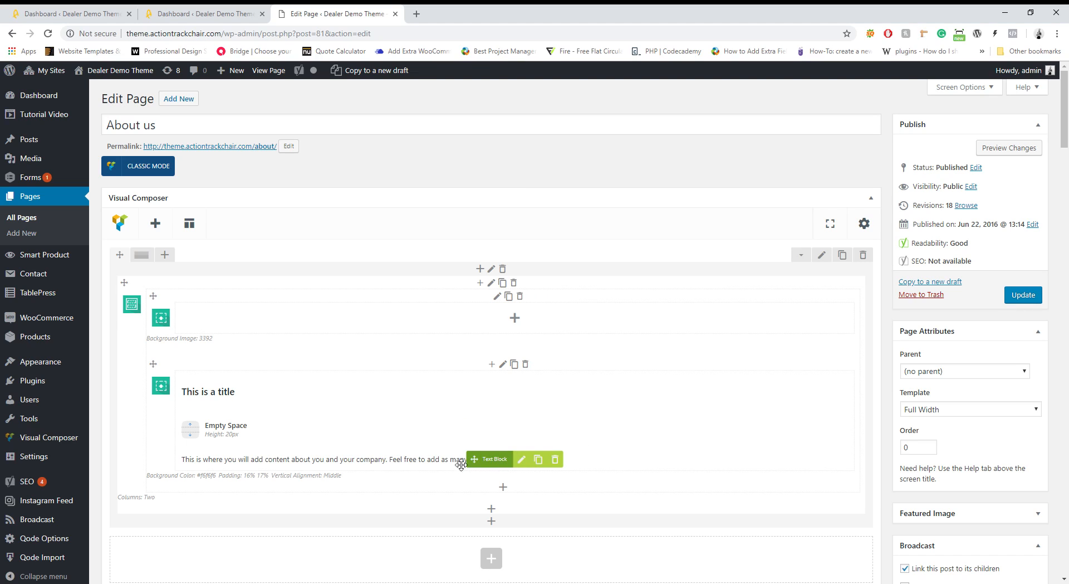
click(523, 459)
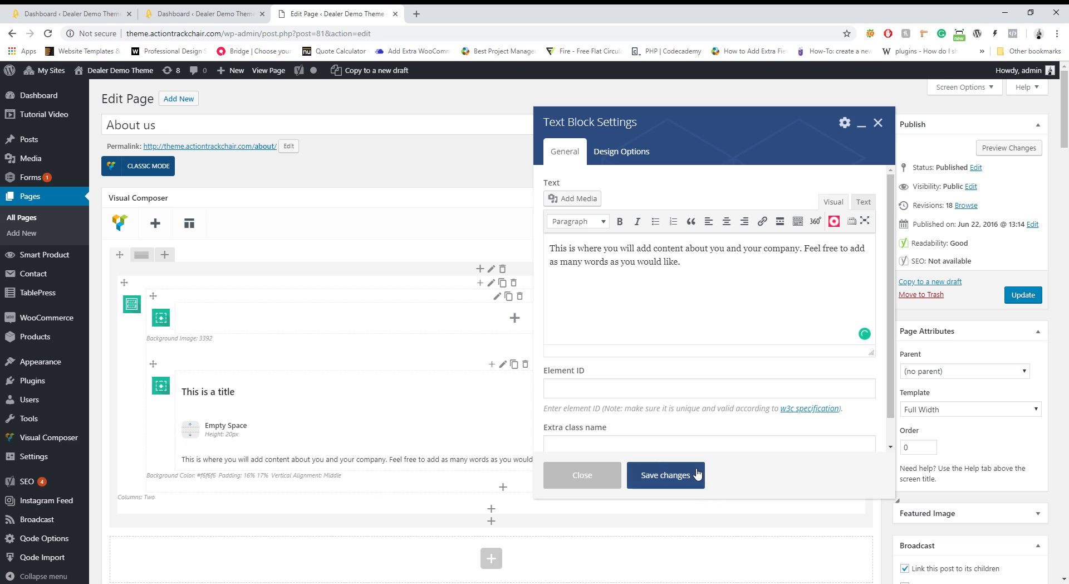
click(655, 411)
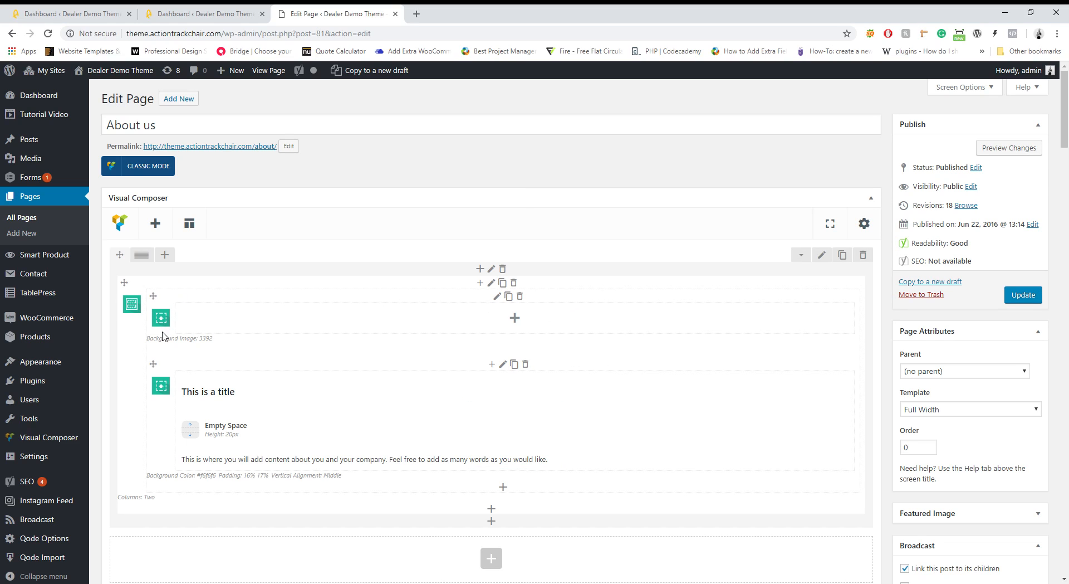
Swap the About us column's background image for Dealers2-1.jpg from the Media Library and save
click(498, 296)
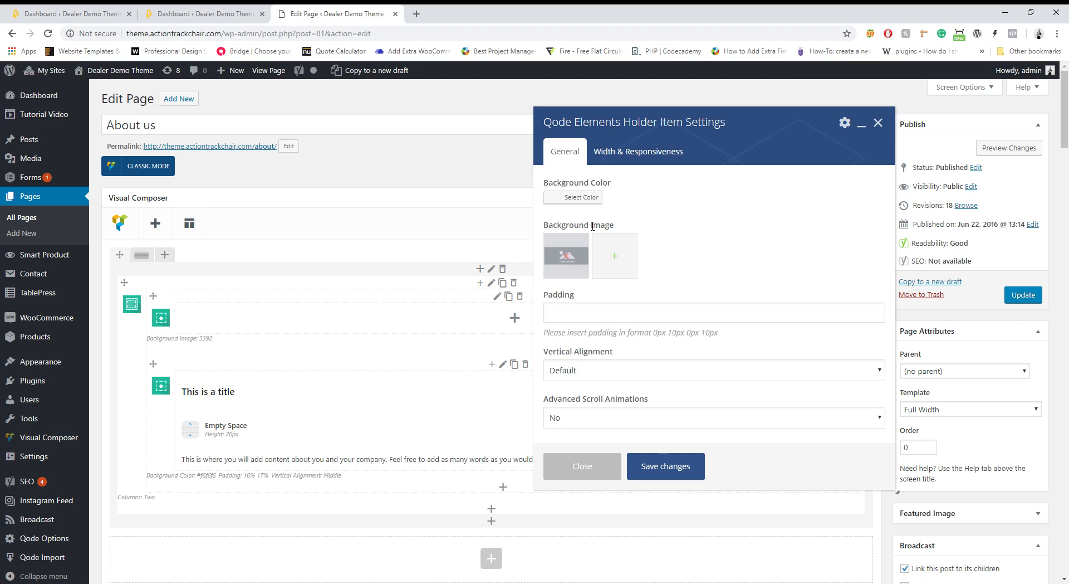
click(571, 262)
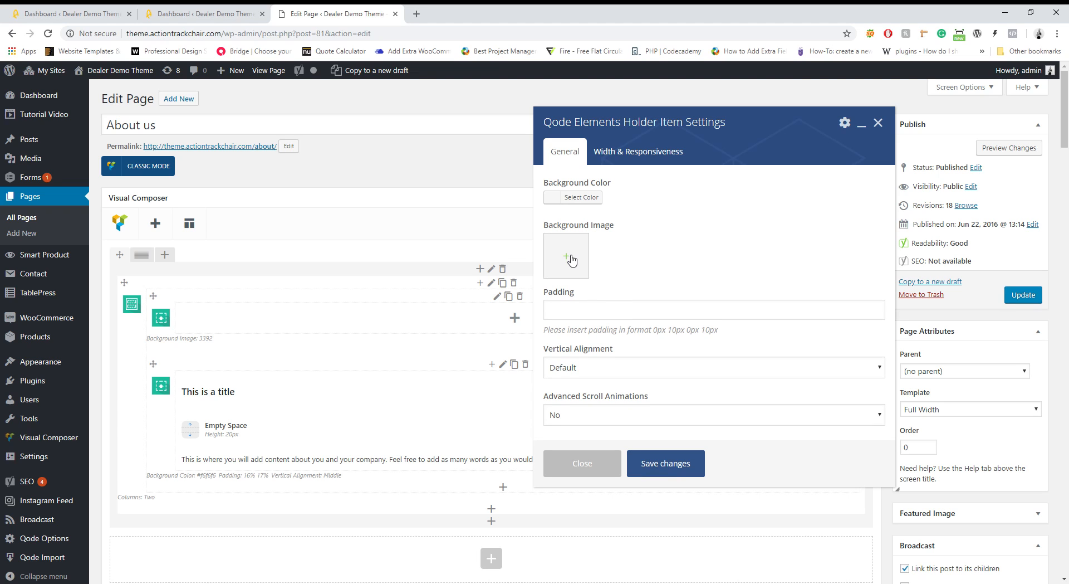
click(572, 261)
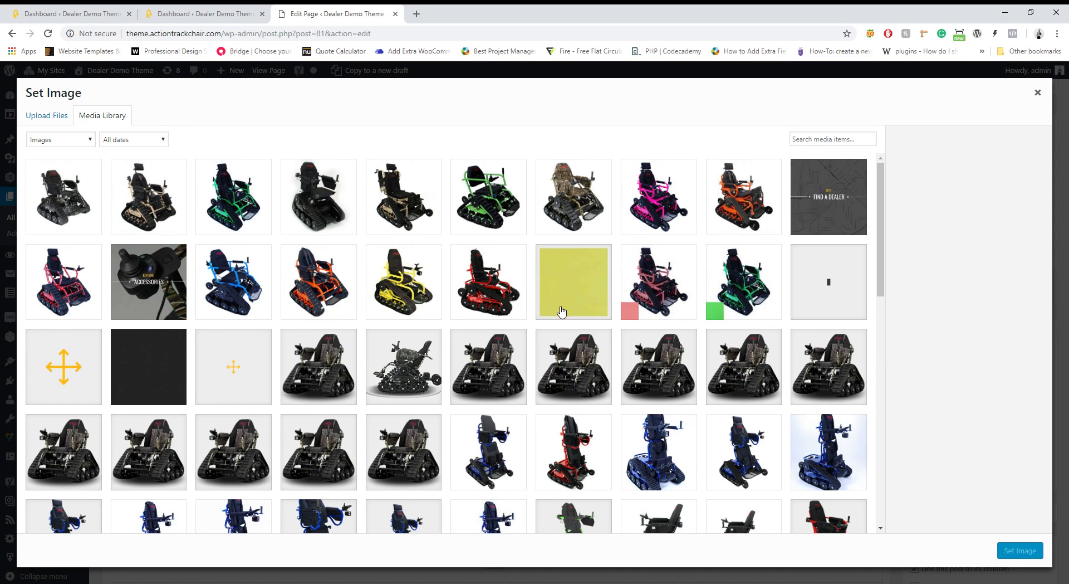
scroll(560, 312, down, 6)
scroll(559, 314, down, 8)
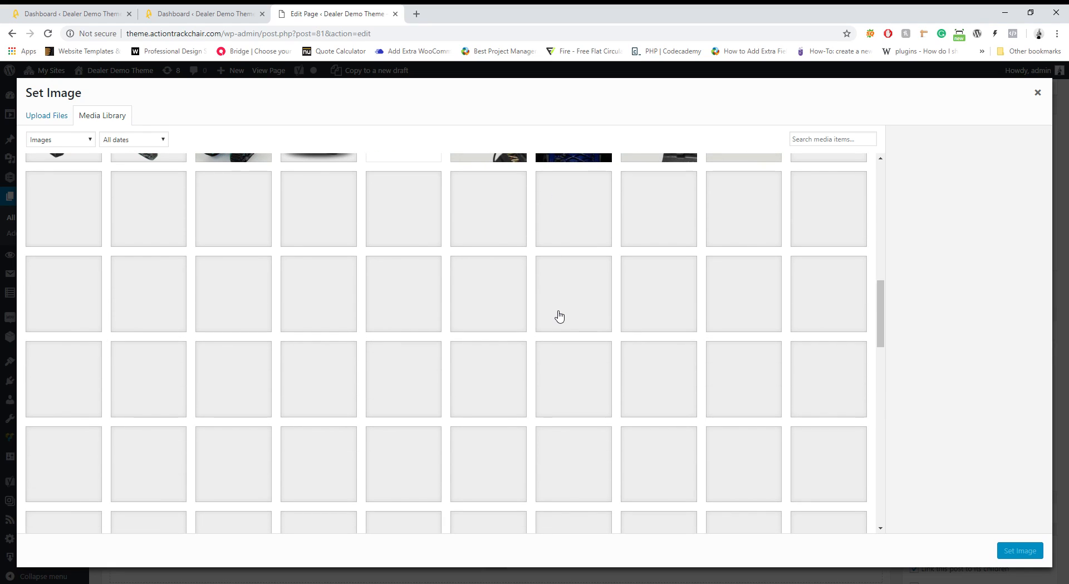
scroll(557, 313, down, 4)
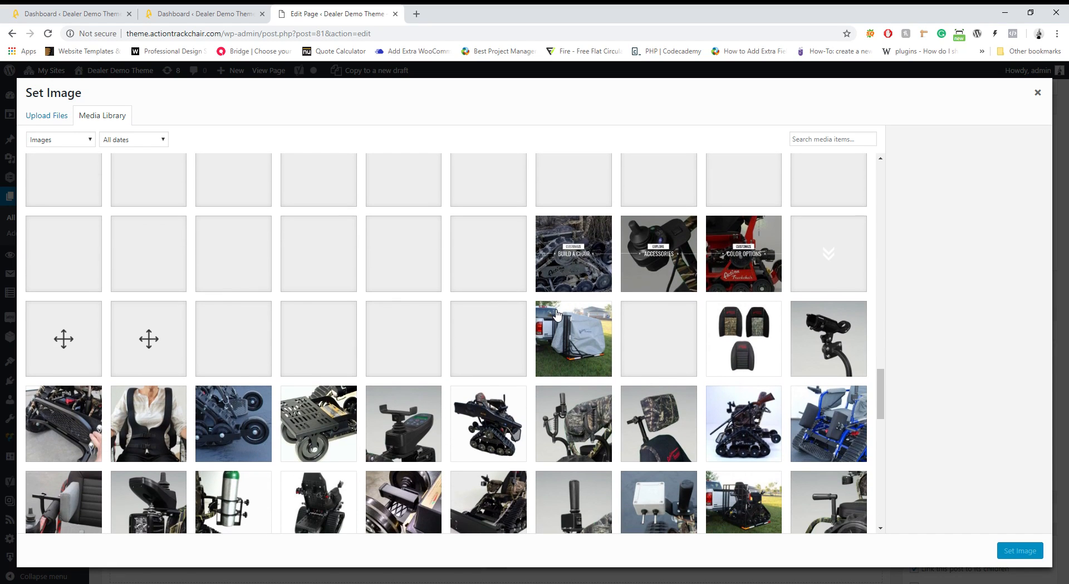
scroll(560, 334, down, 4)
scroll(560, 348, down, 8)
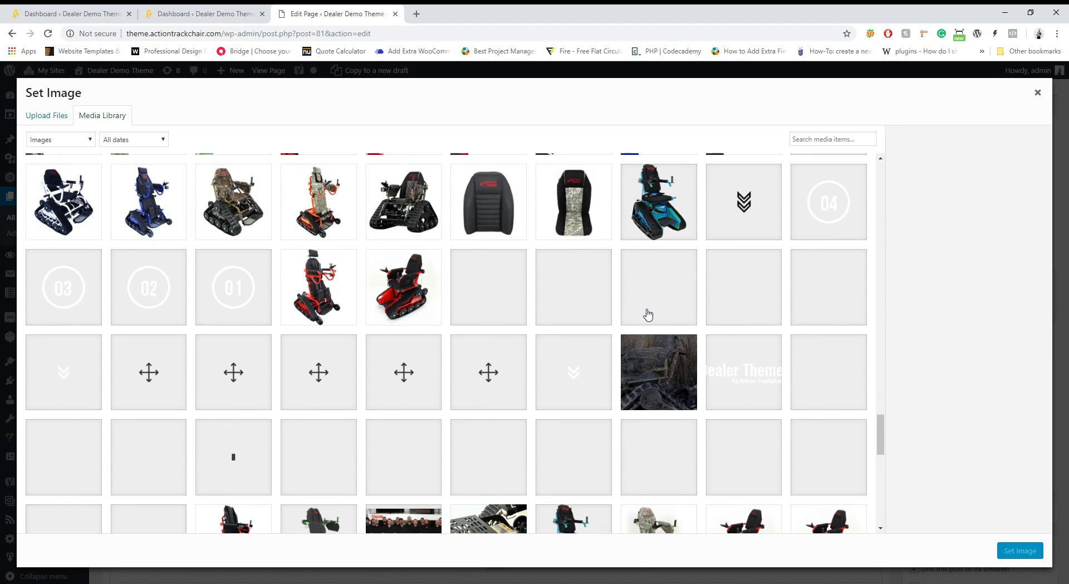
click(649, 370)
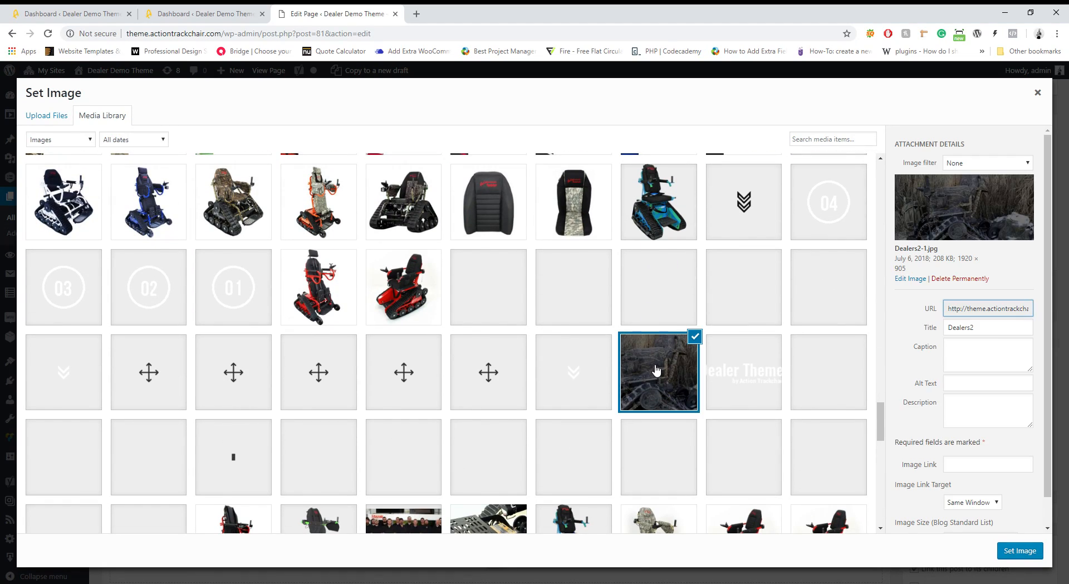
click(1028, 551)
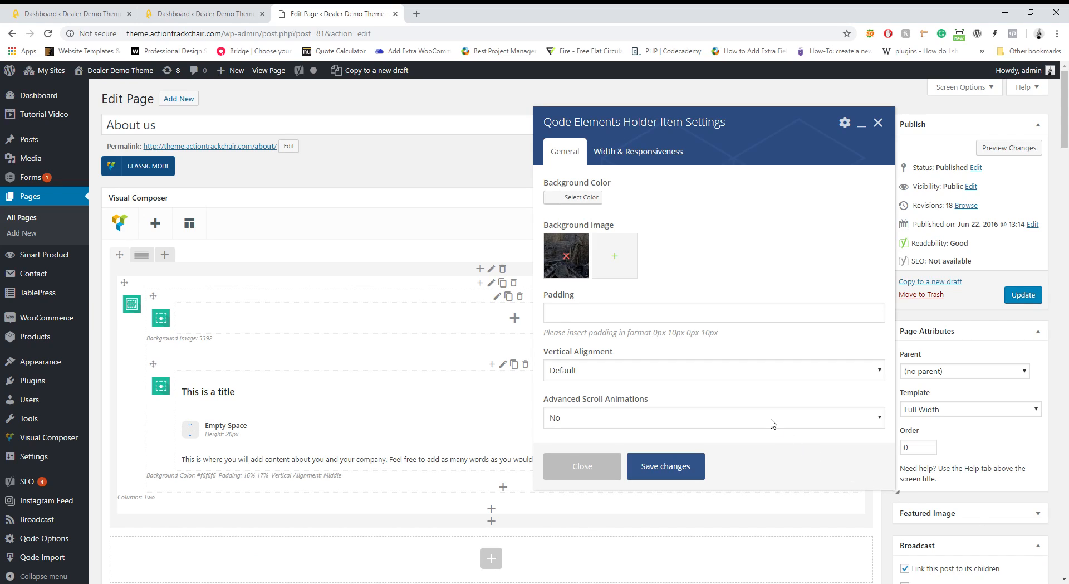
click(691, 470)
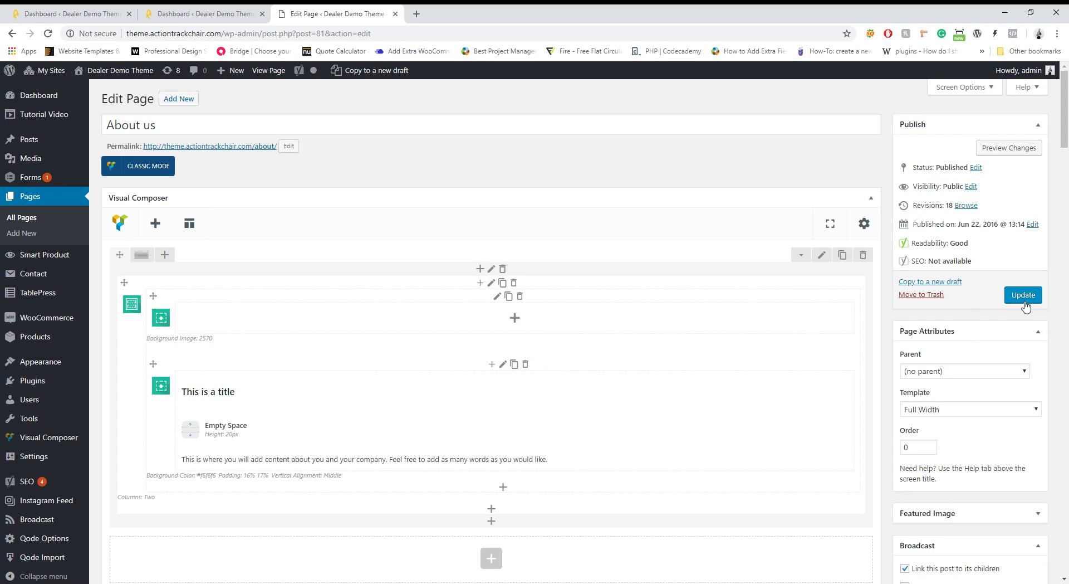
Preview the About us page changes, then close the preview tab
click(997, 158)
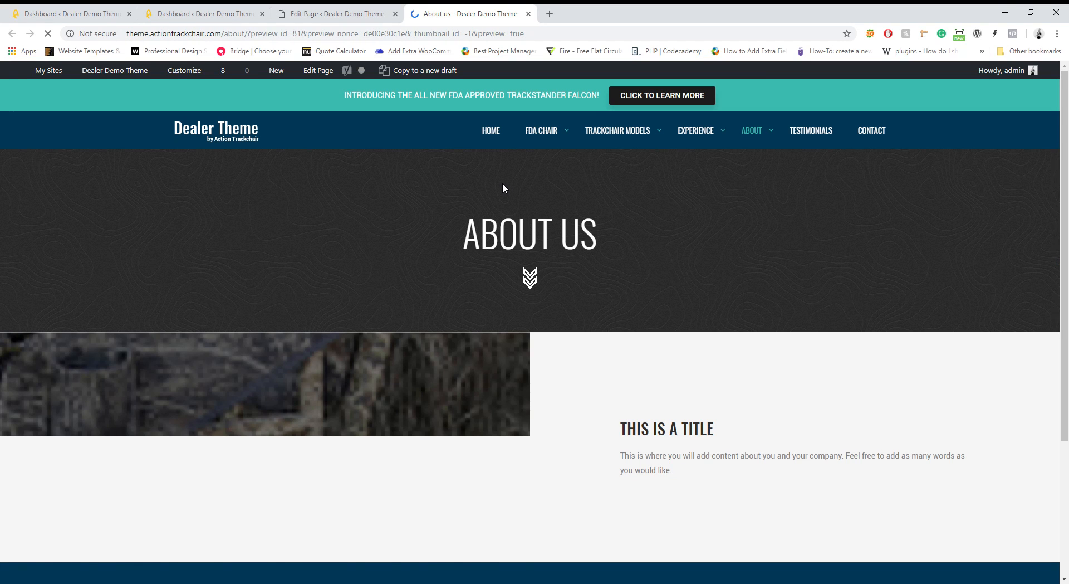
scroll(390, 301, down, 3)
scroll(446, 312, up, 3)
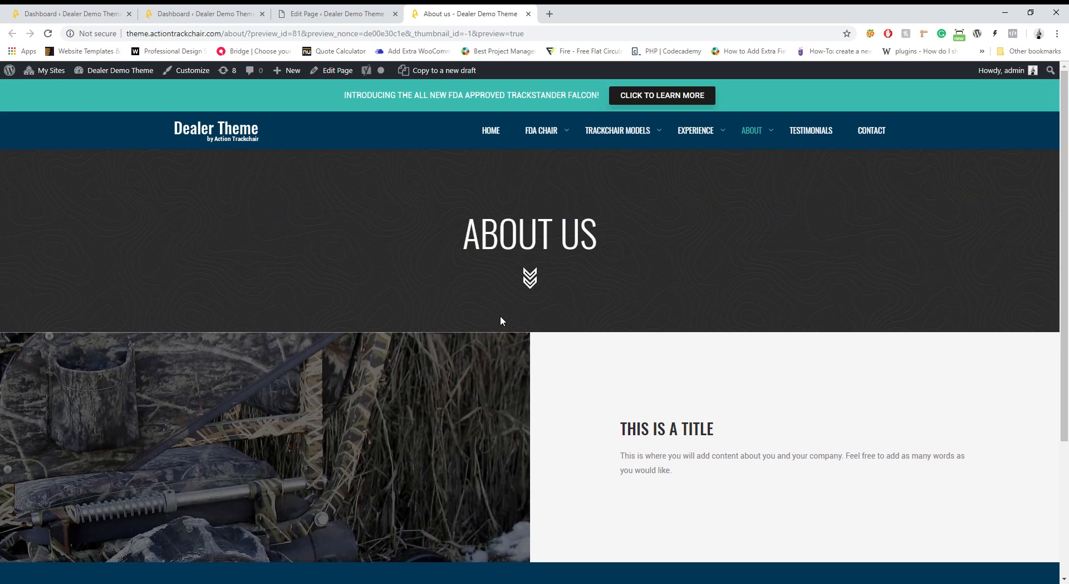
click(529, 14)
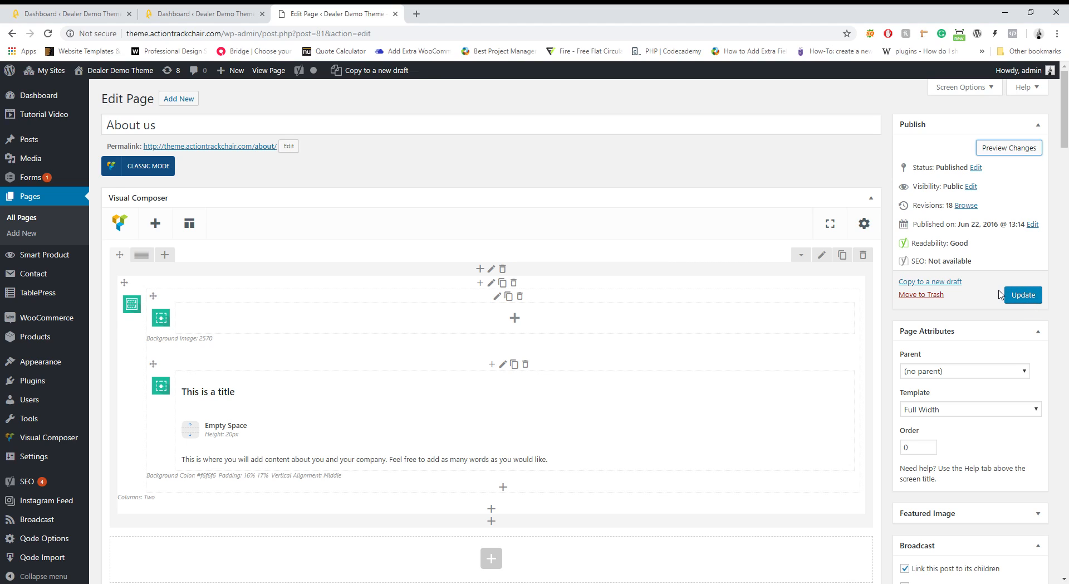
Update the About us page and go to the site's live front page
click(48, 33)
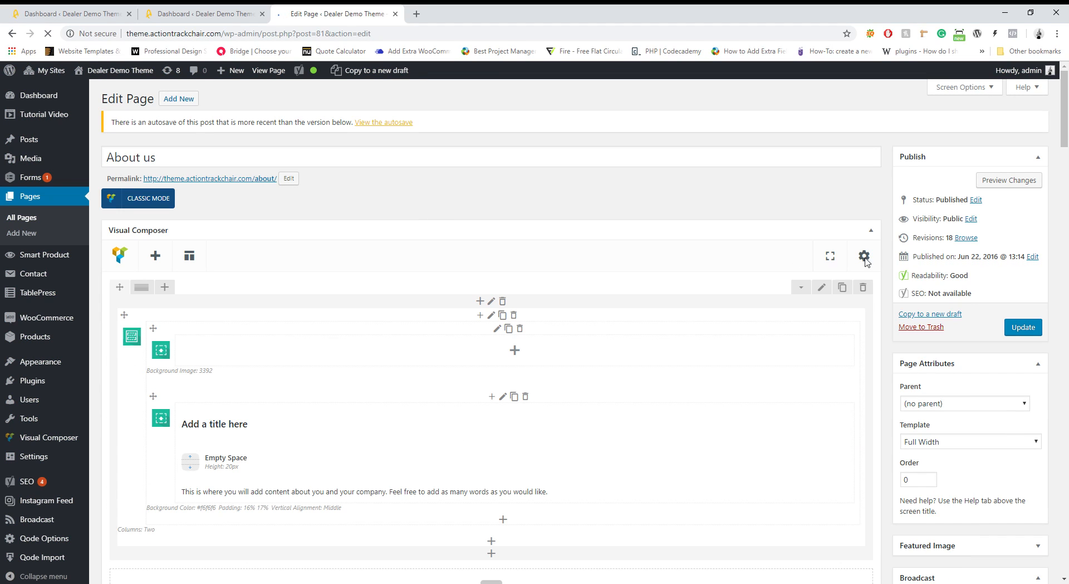
click(1032, 329)
key(ctrl+shift+Tab)
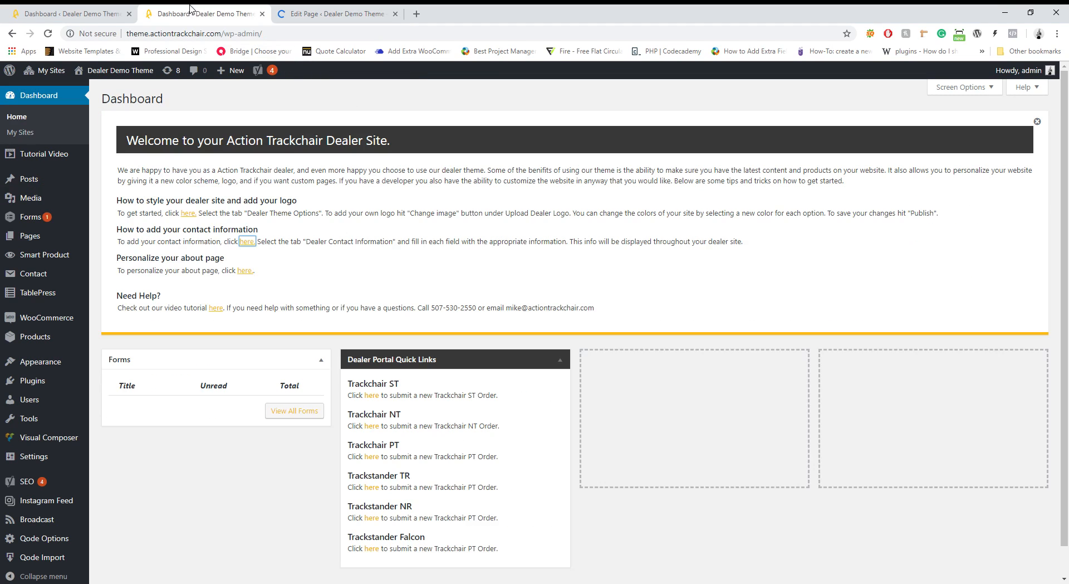
key(ctrl+Tab)
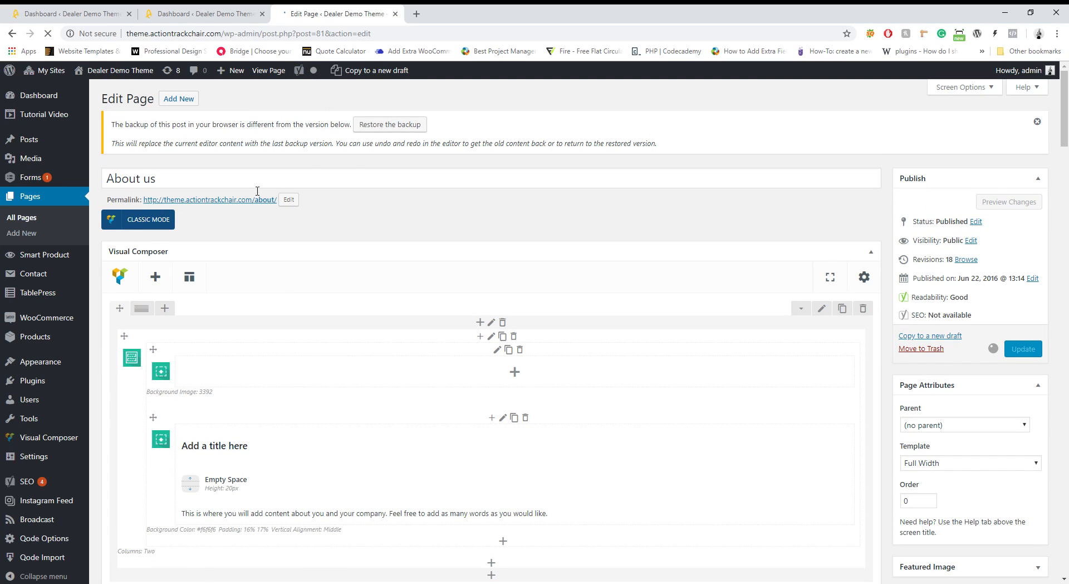
click(106, 91)
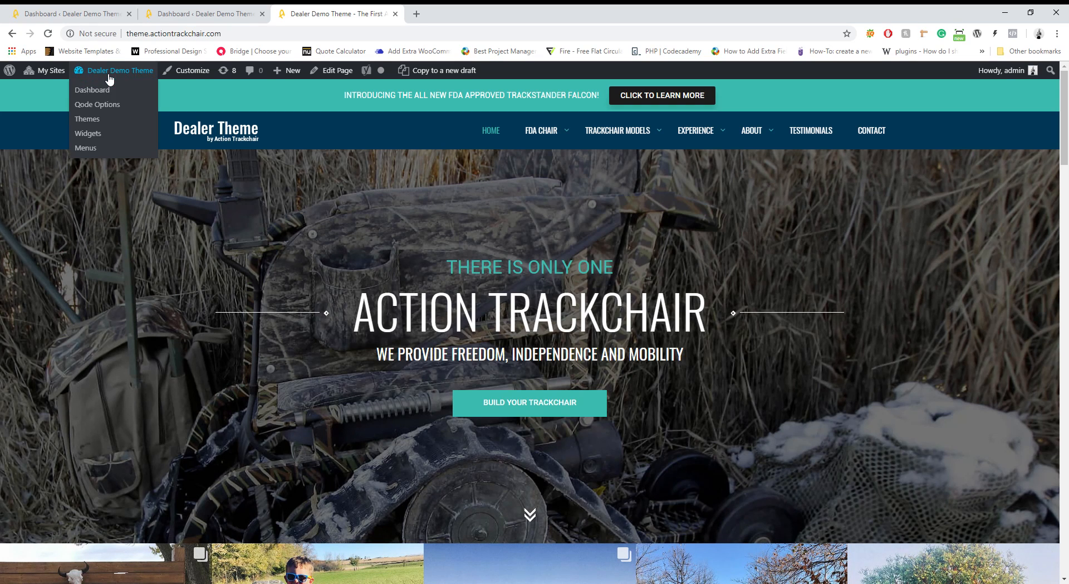
scroll(526, 185, down, 4)
scroll(483, 175, up, 4)
click(350, 71)
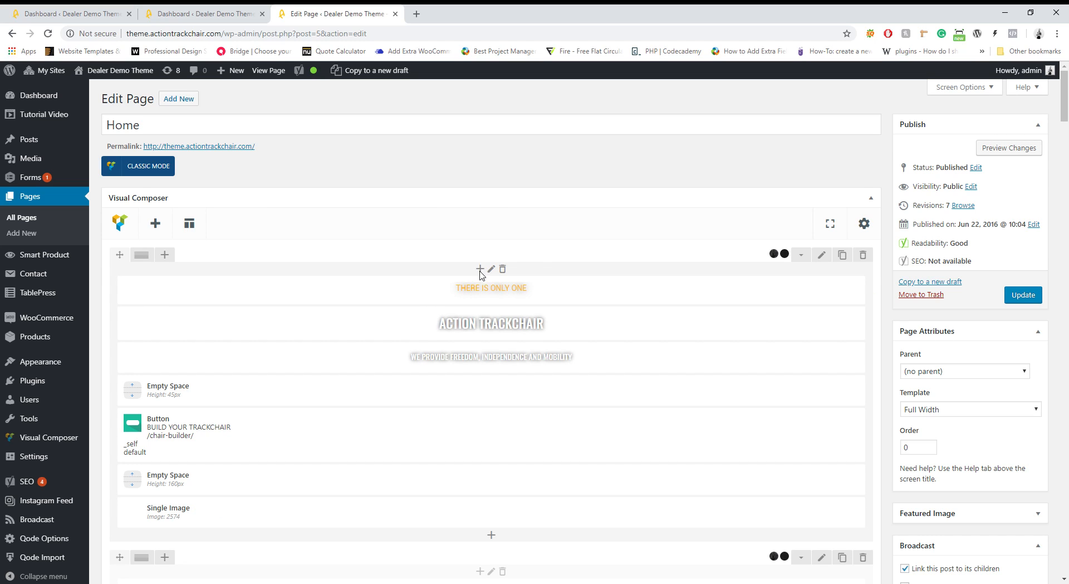
scroll(482, 271, down, 1)
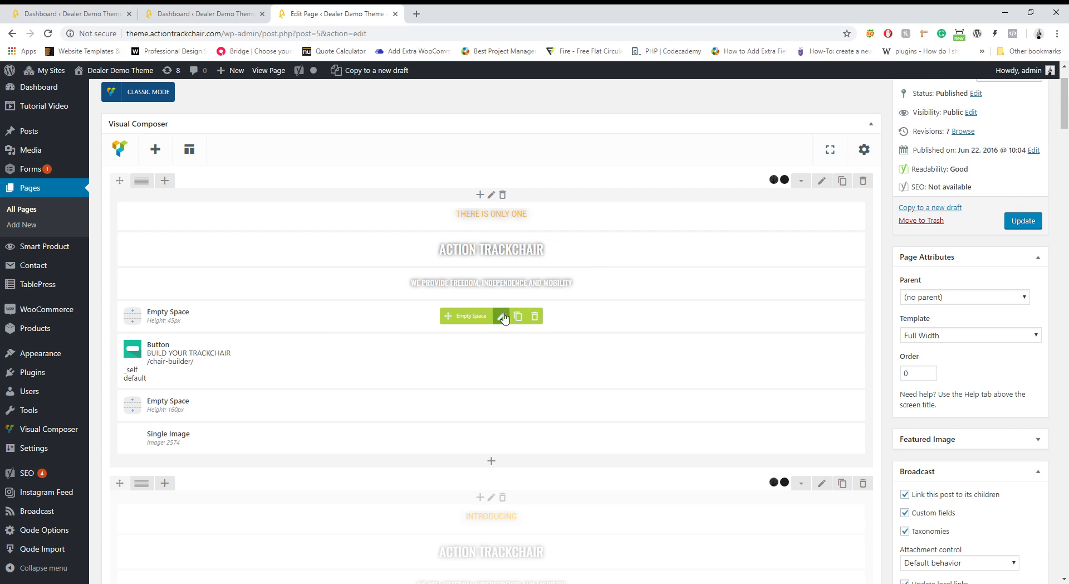
click(503, 252)
drag(817, 258, 603, 258)
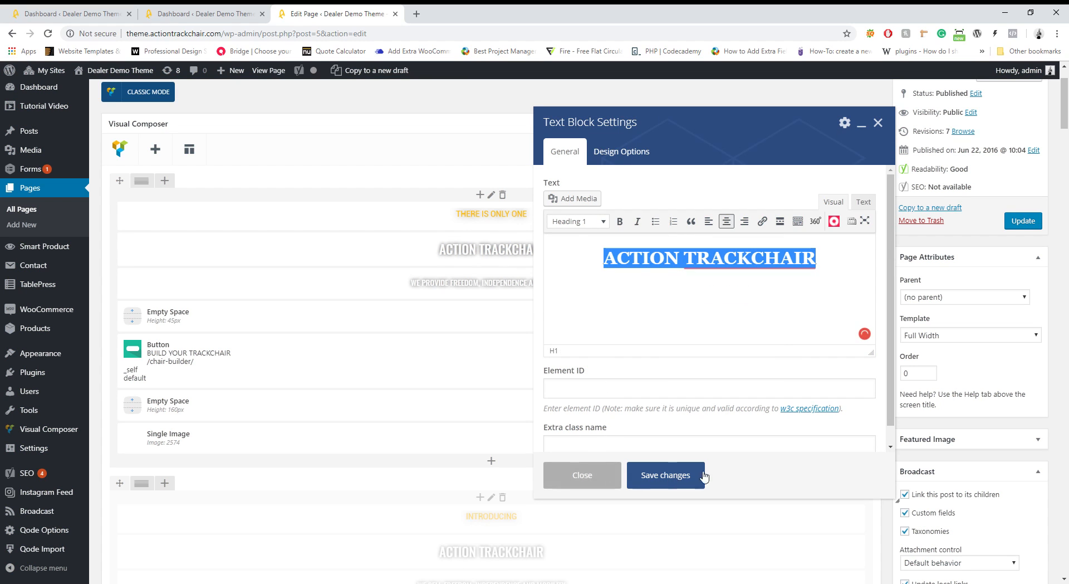
click(601, 476)
scroll(273, 170, up, 1)
click(226, 146)
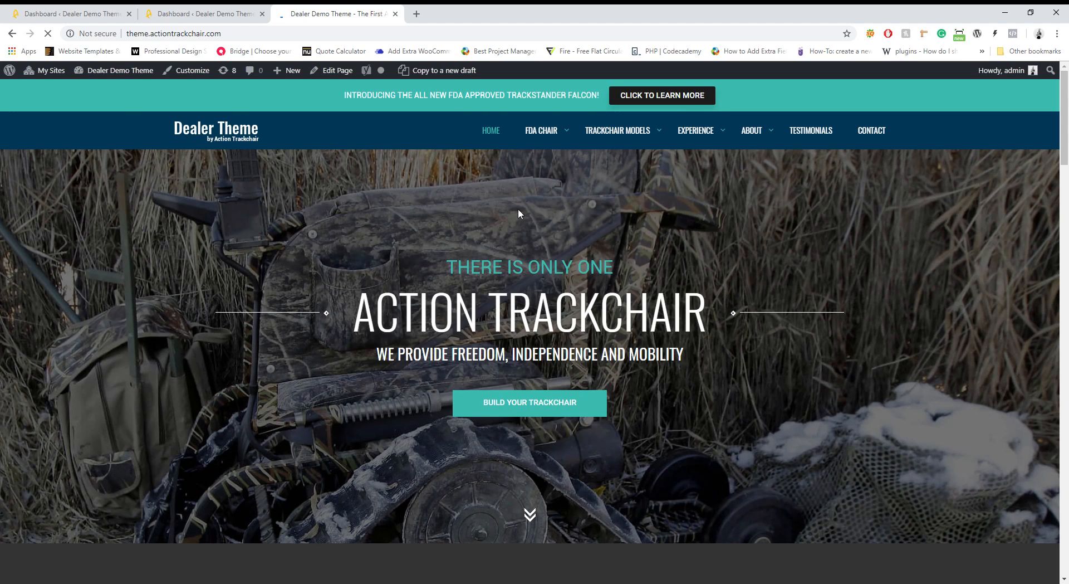
click(812, 132)
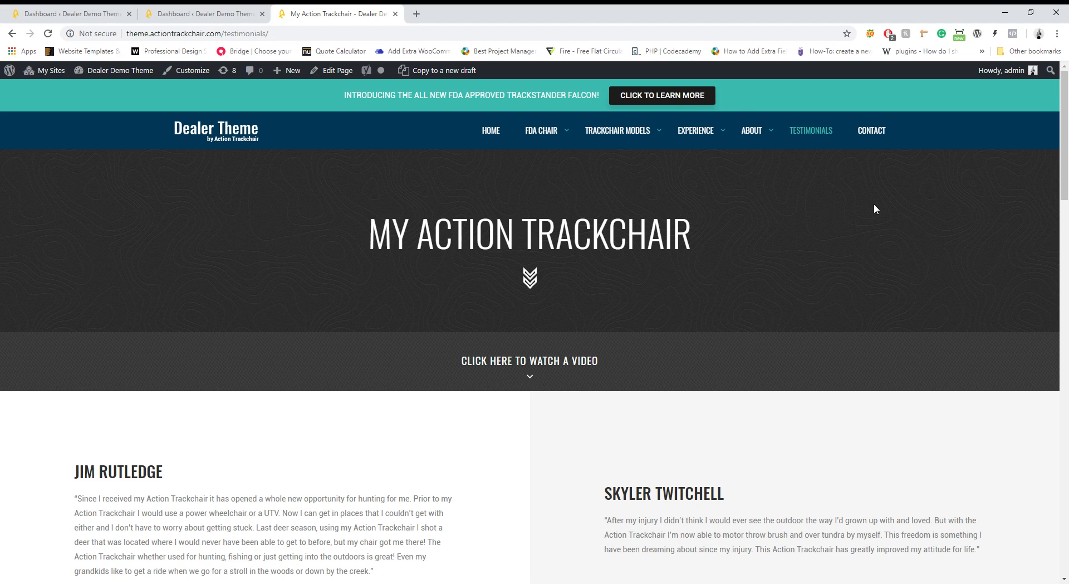
Look over the Testimonials page's blocks in the editor, then return to the live site's HOME page
scroll(836, 195, down, 2)
scroll(812, 186, up, 2)
click(334, 71)
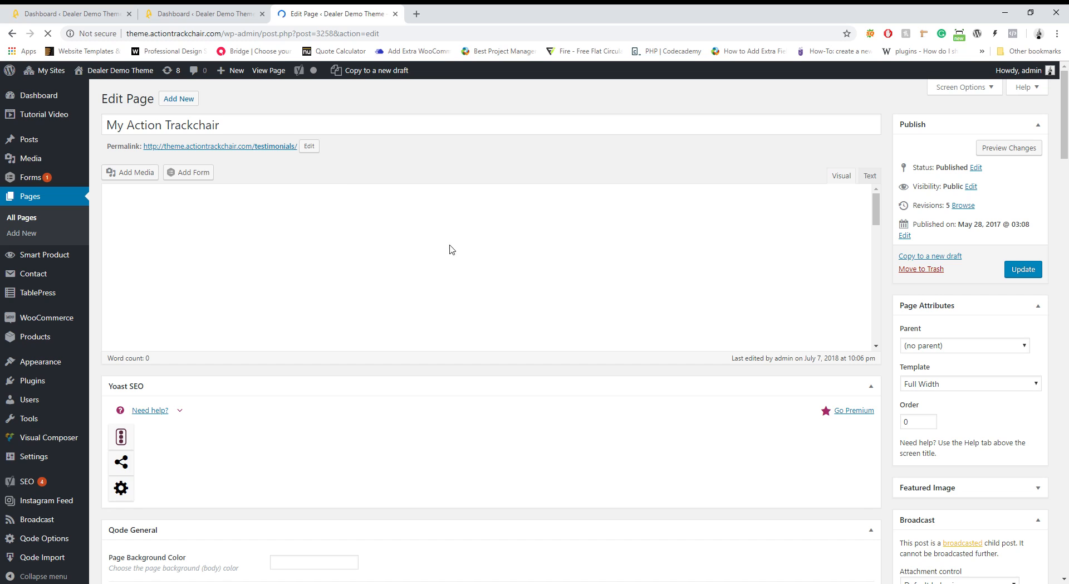
scroll(498, 293, down, 5)
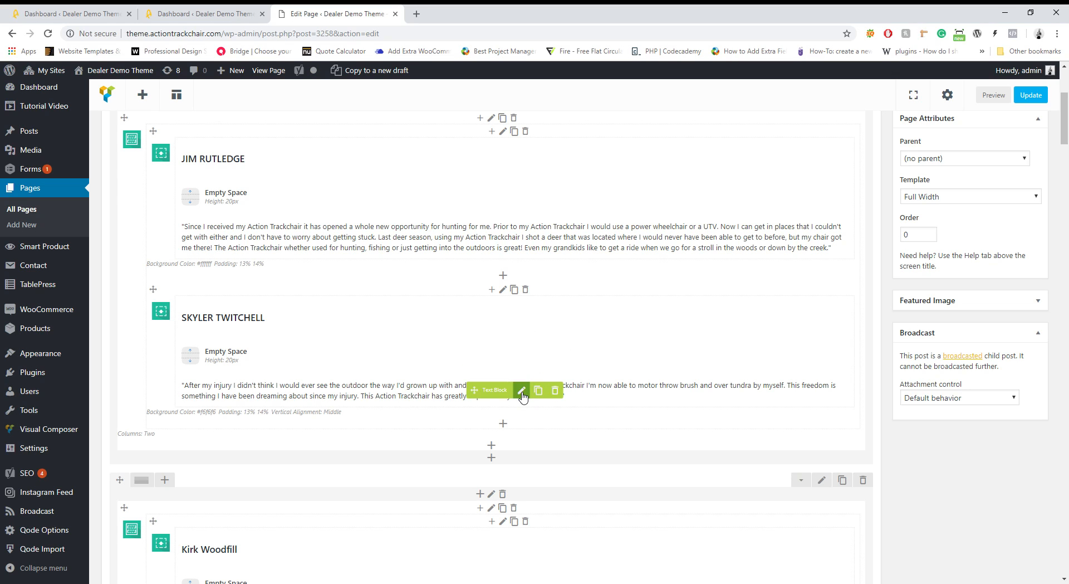
scroll(523, 395, up, 5)
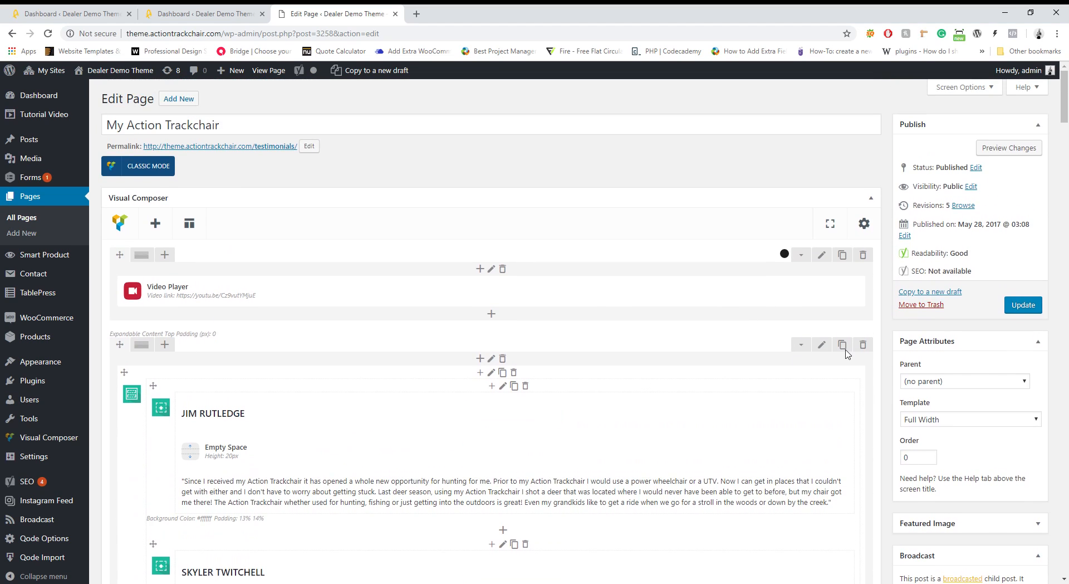
click(239, 146)
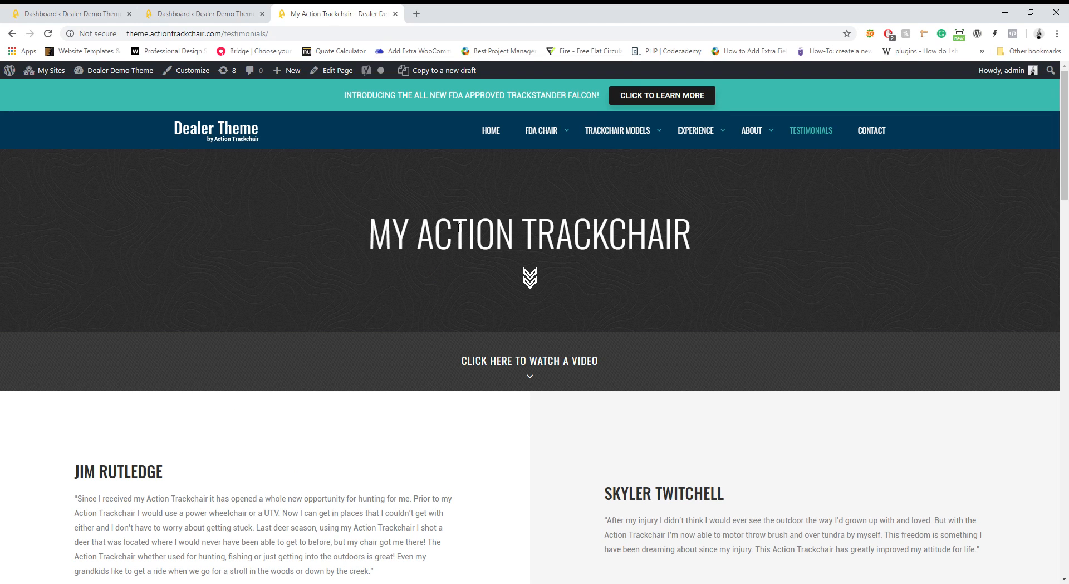
click(493, 129)
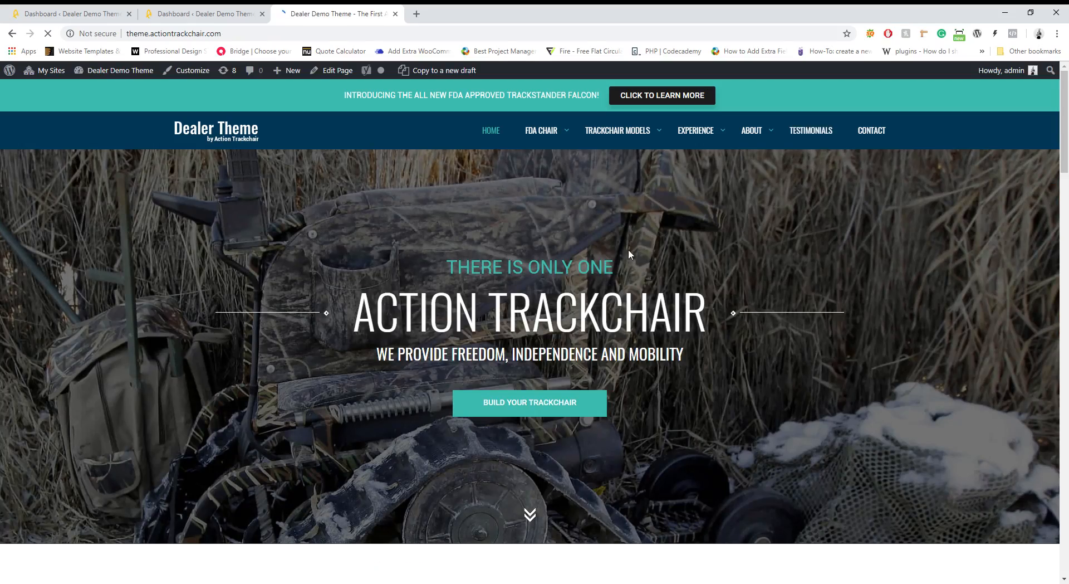
Page through two more sets of photos in the home page Instagram feed
scroll(620, 253, down, 8)
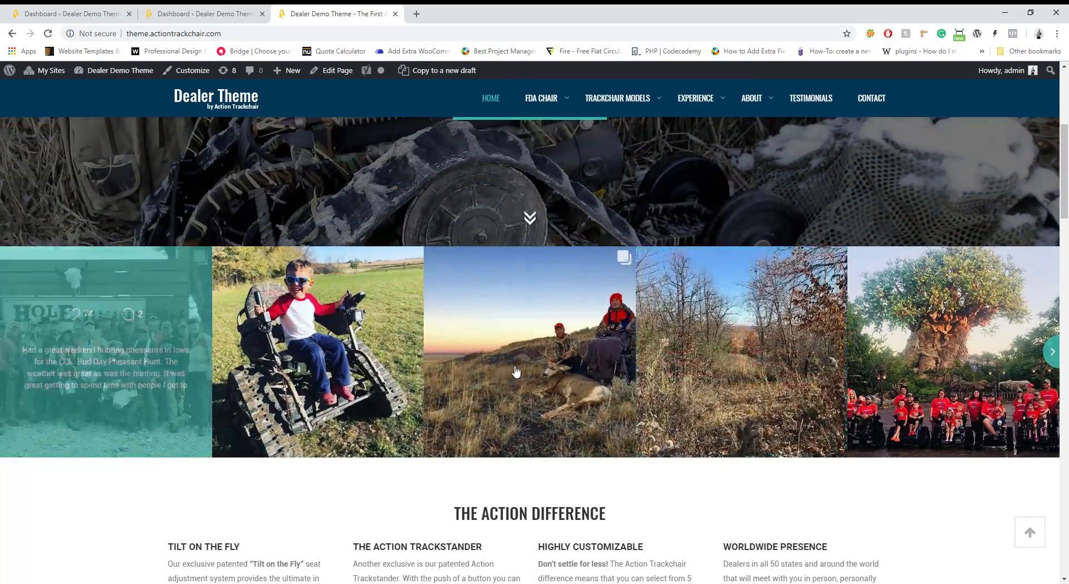
click(1054, 352)
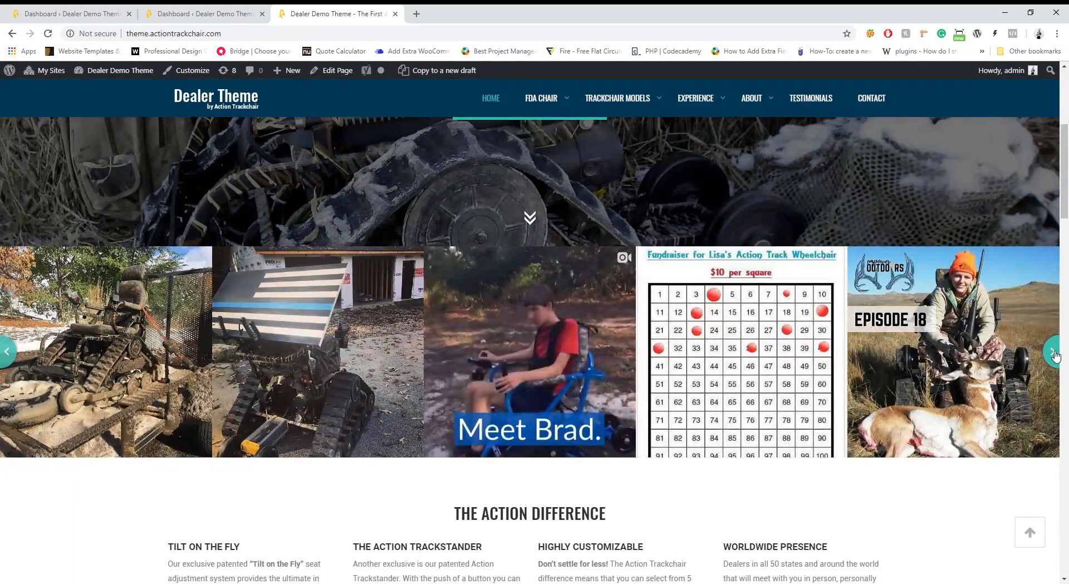
click(1054, 352)
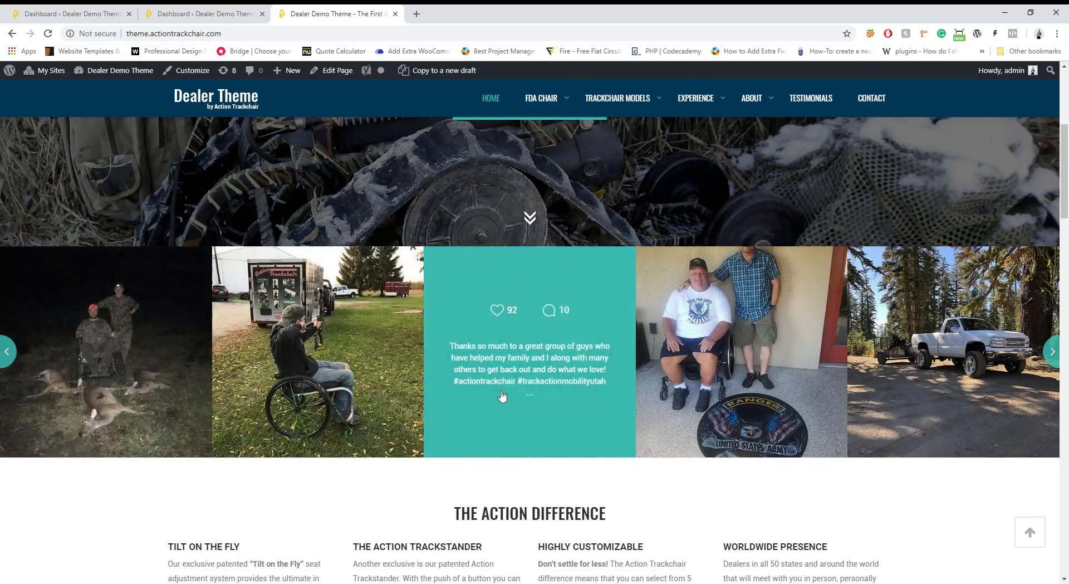
Go to the admin Dashboard and open the Instagram Feed plugin's widget list
mouse_move(114, 71)
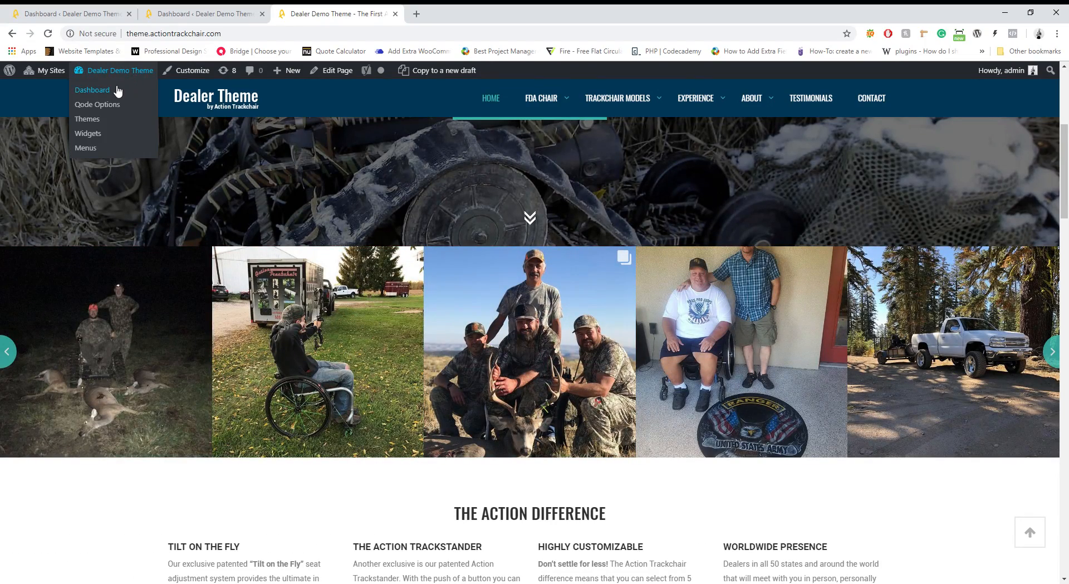
click(117, 91)
mouse_move(82, 406)
scroll(82, 407, down, 1)
click(48, 474)
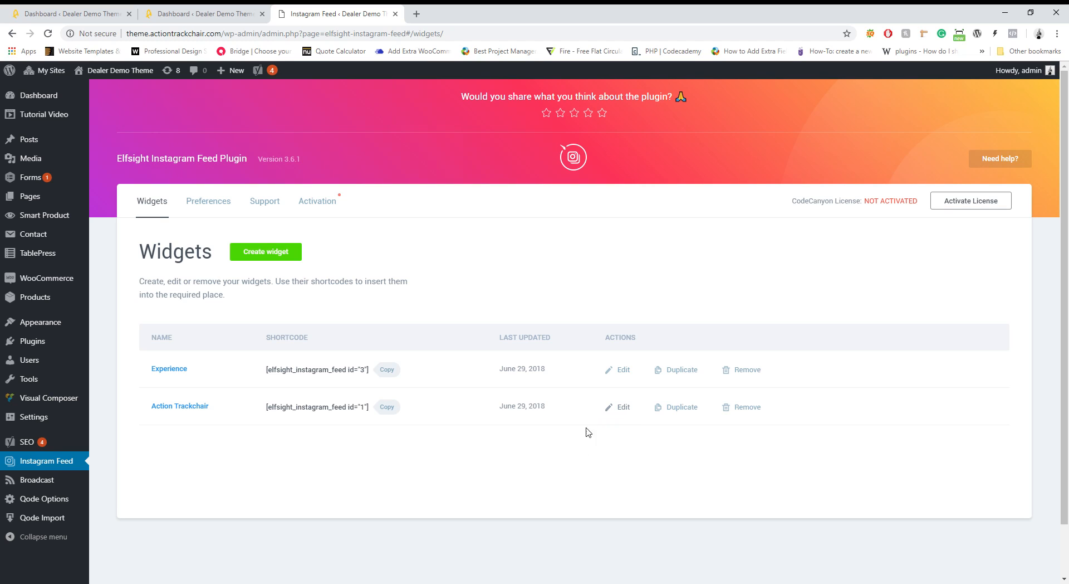
click(622, 407)
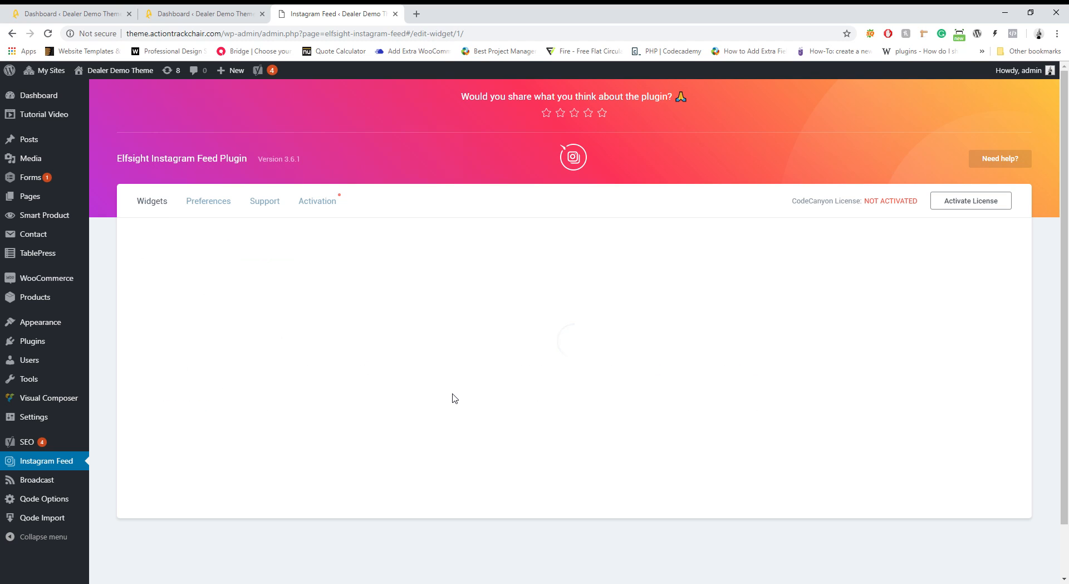
scroll(440, 362, down, 4)
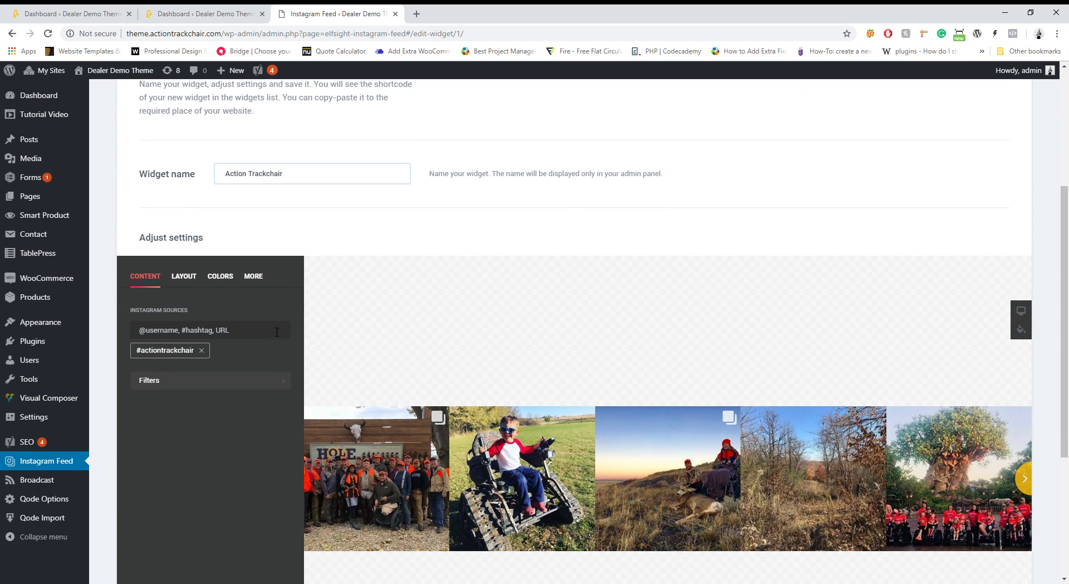
scroll(206, 356, down, 1)
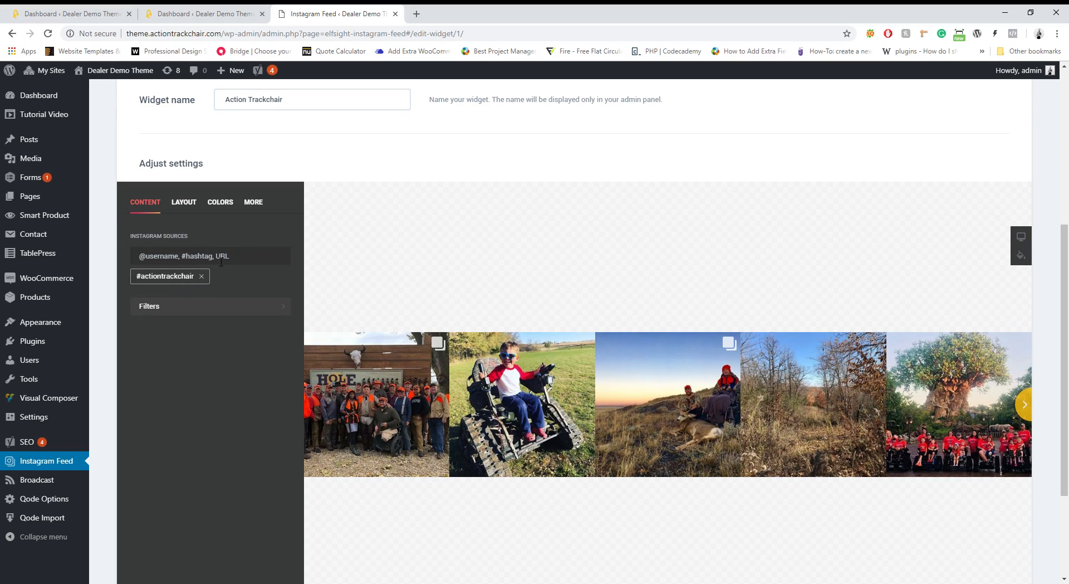
text(@aciontrack)
key(Return)
click(270, 275)
text(@ac)
key(Return)
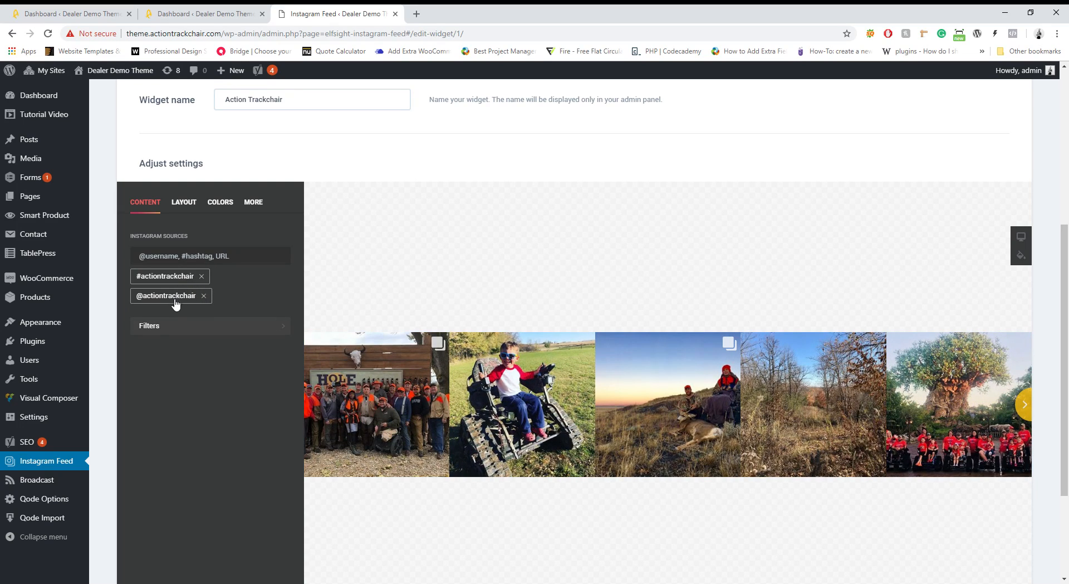
click(204, 296)
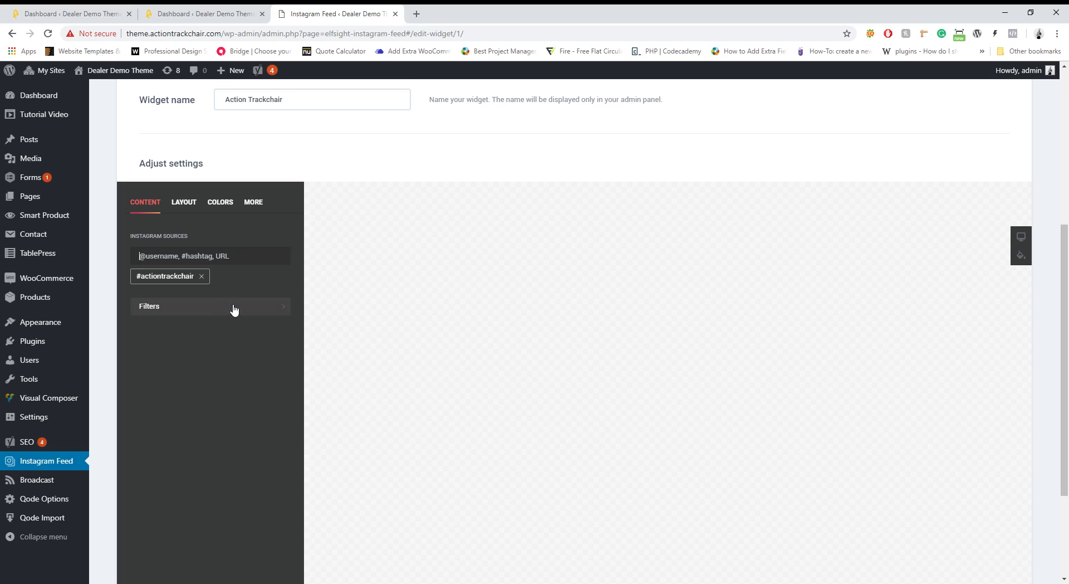
click(239, 306)
scroll(237, 310, down, 10)
scroll(234, 308, up, 5)
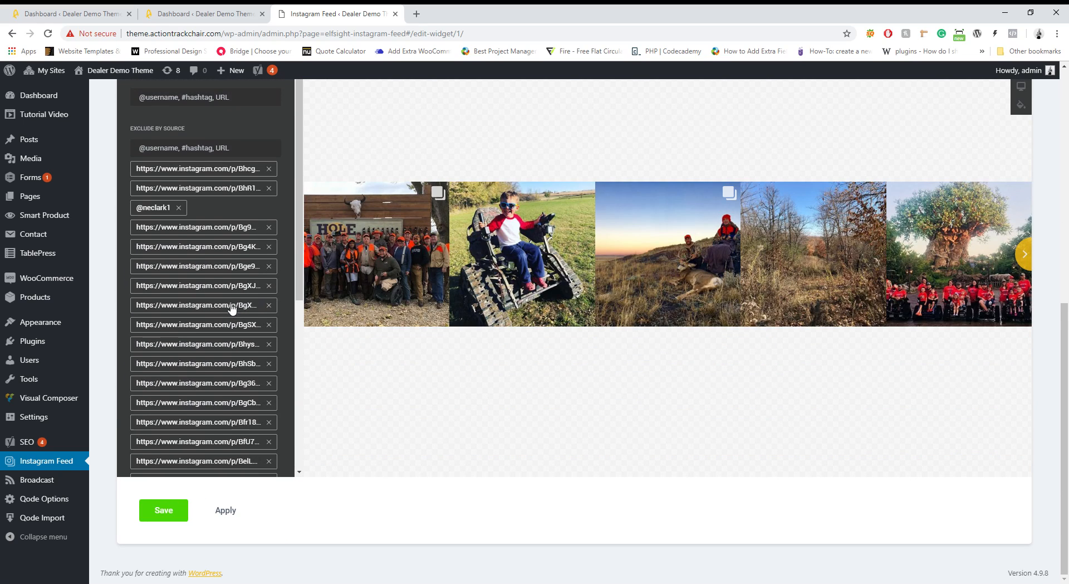
scroll(233, 308, up, 3)
scroll(226, 294, down, 3)
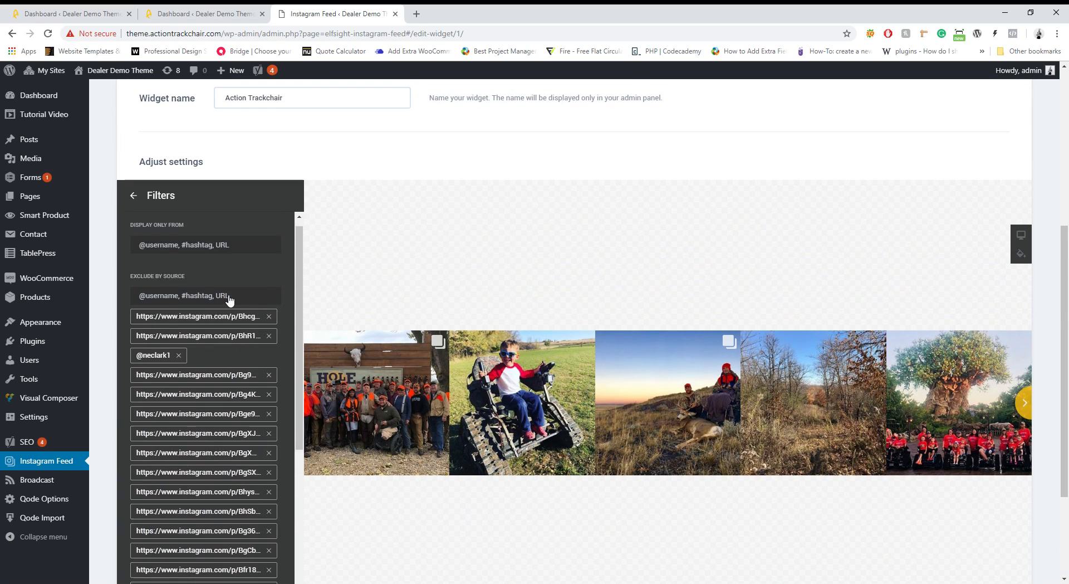
scroll(225, 295, down, 1)
scroll(227, 312, down, 3)
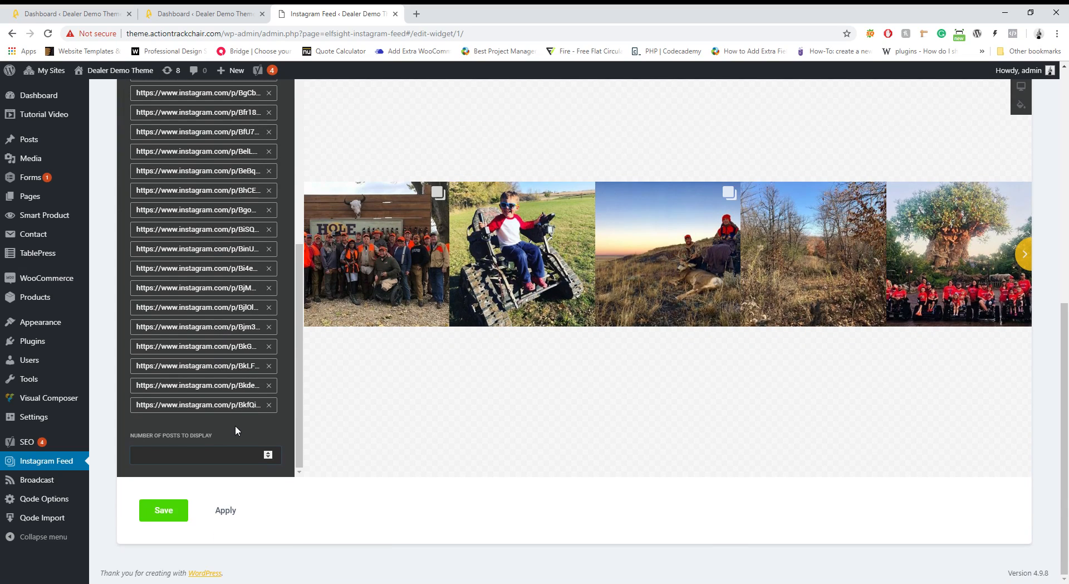
scroll(235, 425, down, 3)
scroll(235, 429, up, 5)
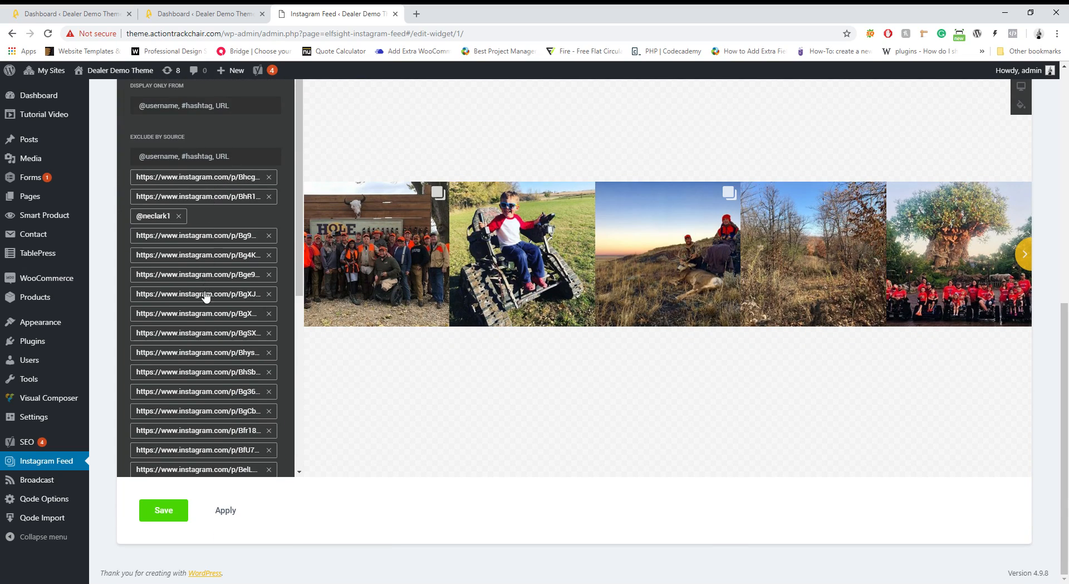
scroll(213, 366, up, 3)
scroll(214, 366, down, 3)
click(229, 512)
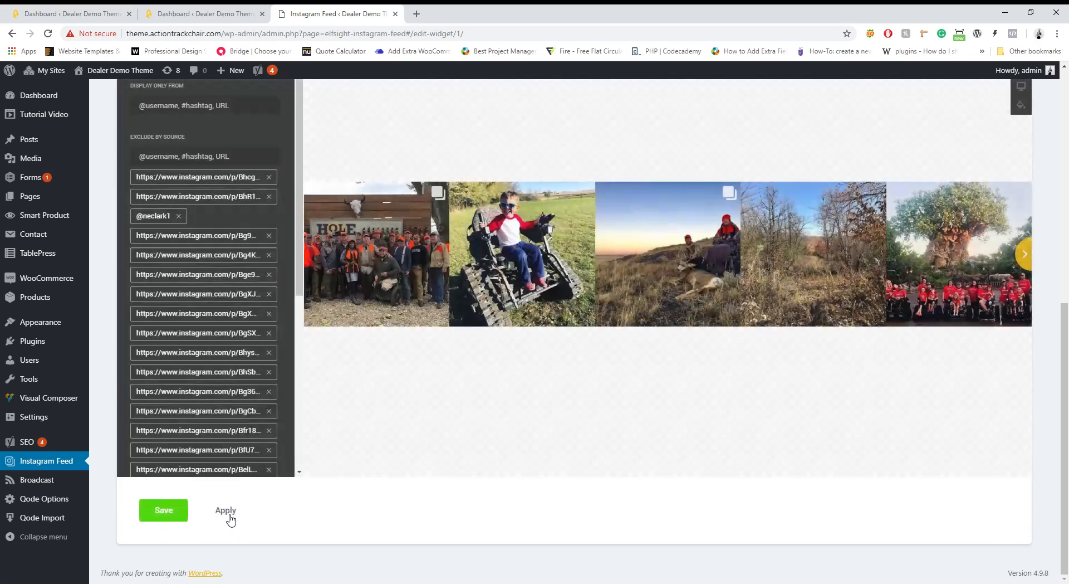
click(163, 511)
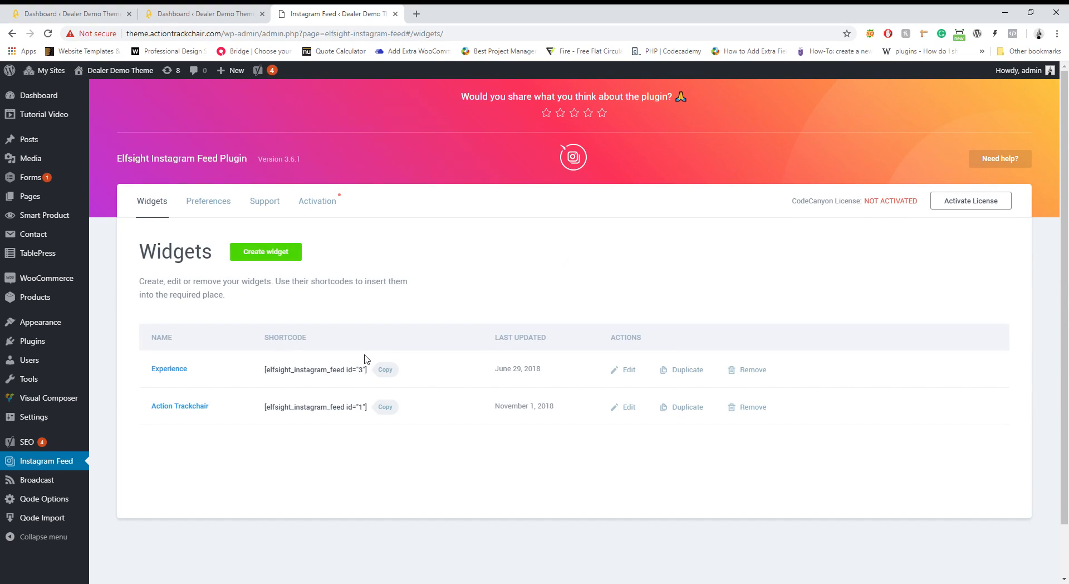
Visit the live dealer home page from the admin bar and scroll toward the Instagram feed
mouse_move(106, 71)
click(103, 92)
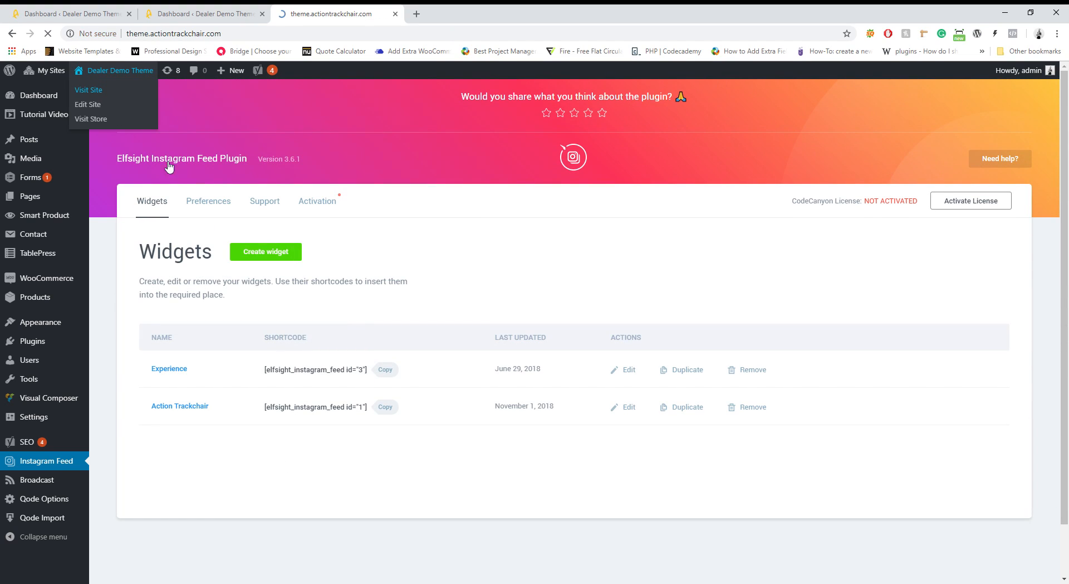
scroll(279, 281, down, 5)
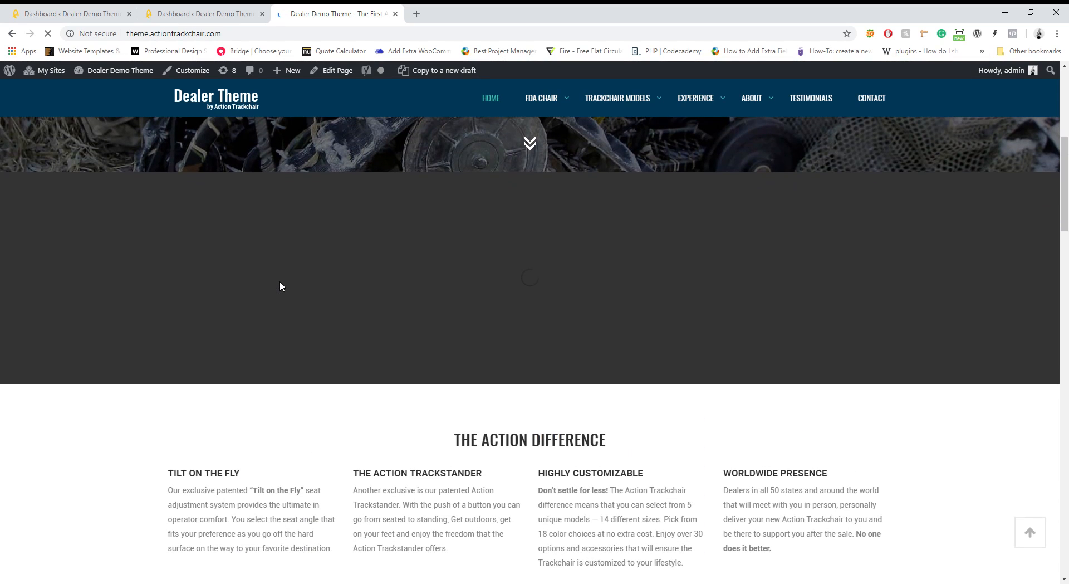